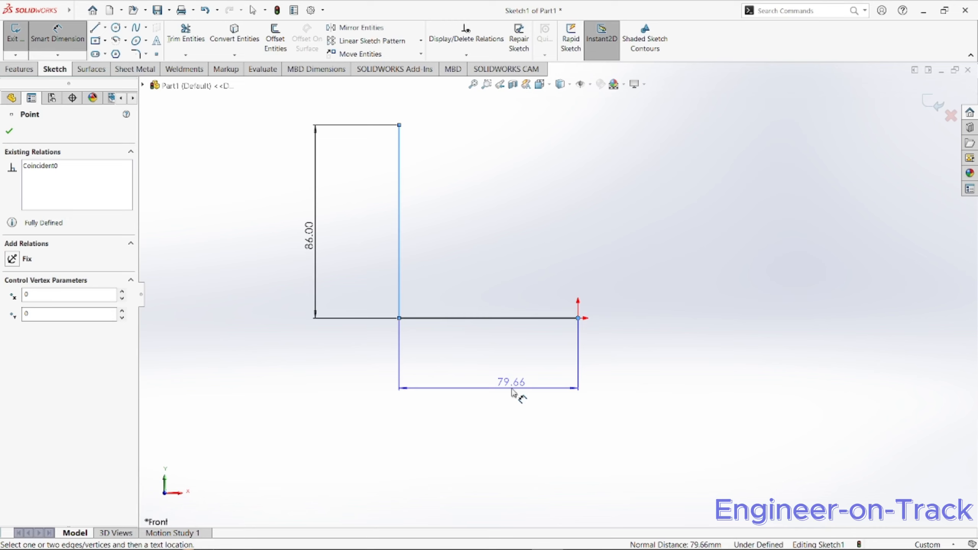
Dimension the horizontal line of the L-shaped sketch to 83 mm and finish dimensioning
left_click(512, 393)
type("83")
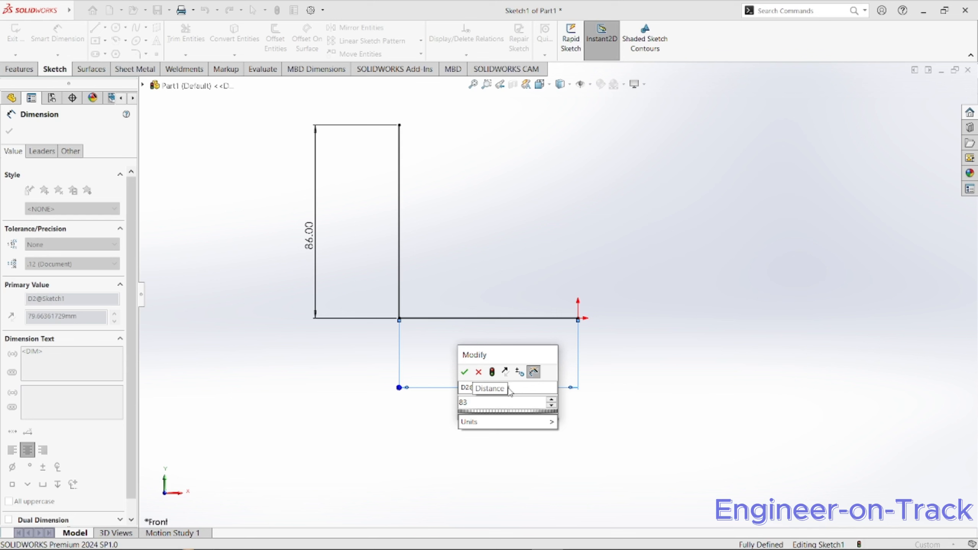
key("Return")
scroll(439, 421, "down", 2)
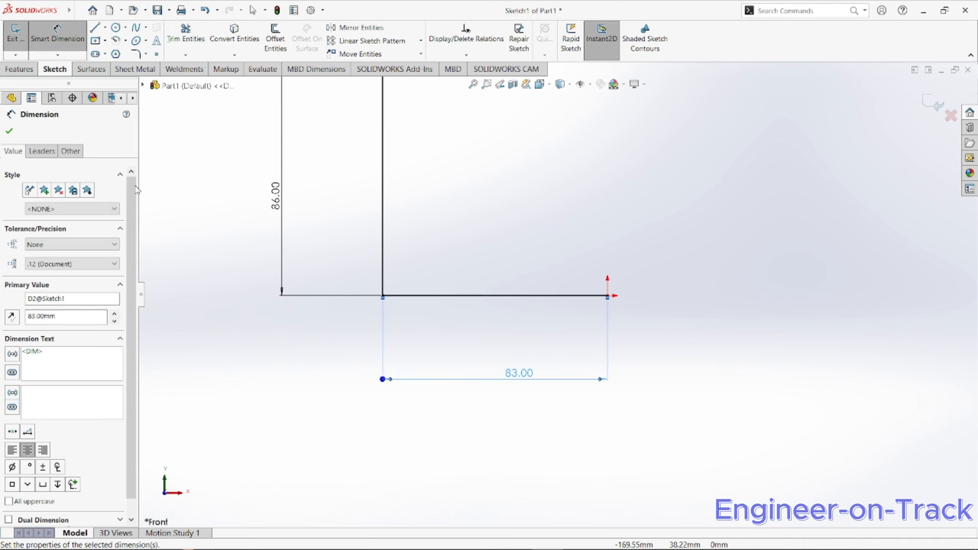
left_click(9, 130)
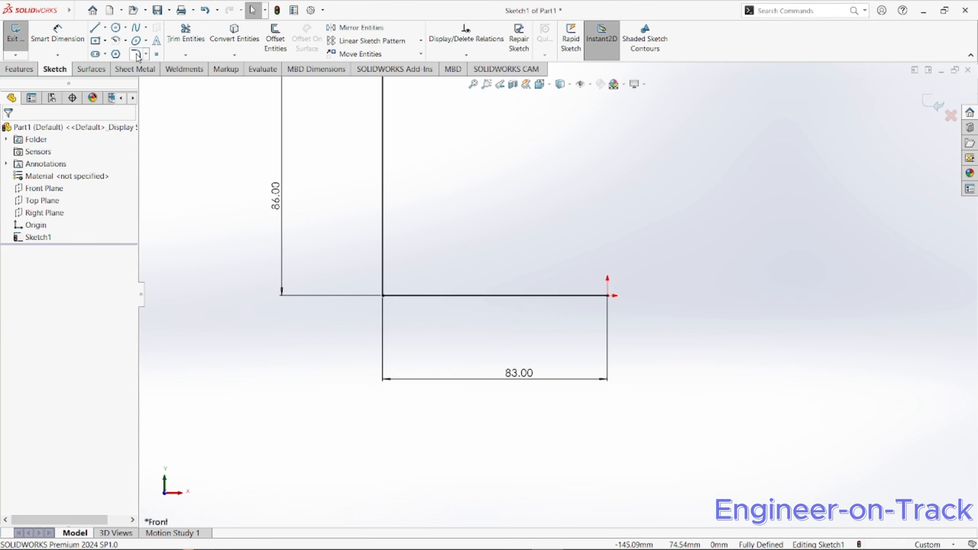
Round the corner between the vertical and horizontal lines with a 12 mm sketch fillet
left_click(135, 54)
left_click(383, 266)
left_click(425, 294)
scroll(425, 295, "up", 2)
double_click(69, 245)
type("12")
key("Return")
left_click(4, 134)
scroll(533, 270, "down", 3)
scroll(418, 334, "up", 3)
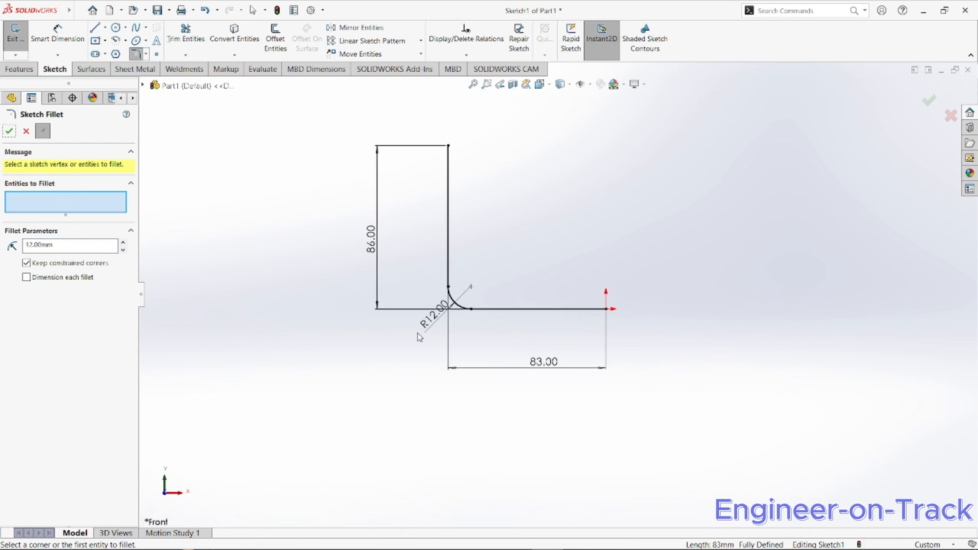
scroll(546, 196, "down", 1)
left_click(9, 131)
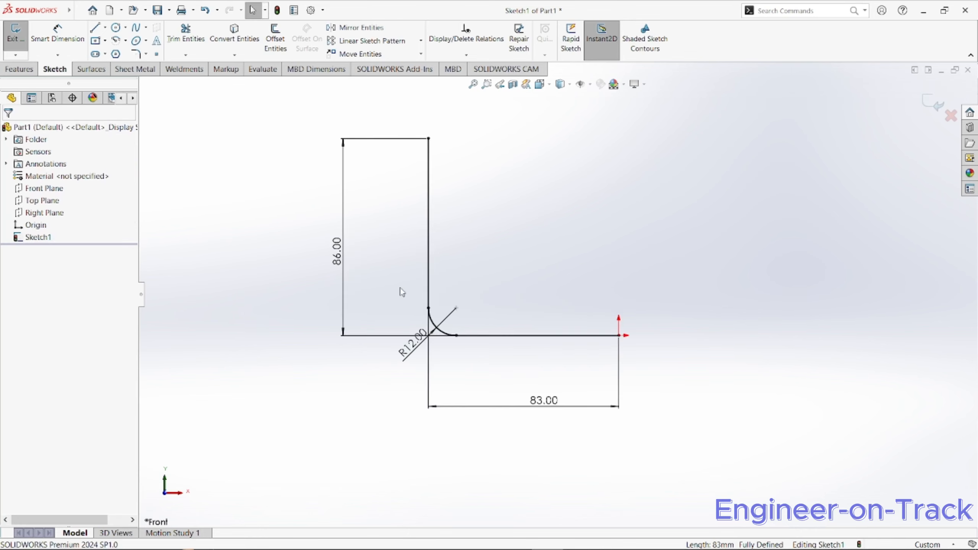
Offset the whole L-shaped chain by 6 mm toward its inner side
key("ctrl+a")
left_click(275, 39)
scroll(640, 310, "down", 3)
left_click(8, 131)
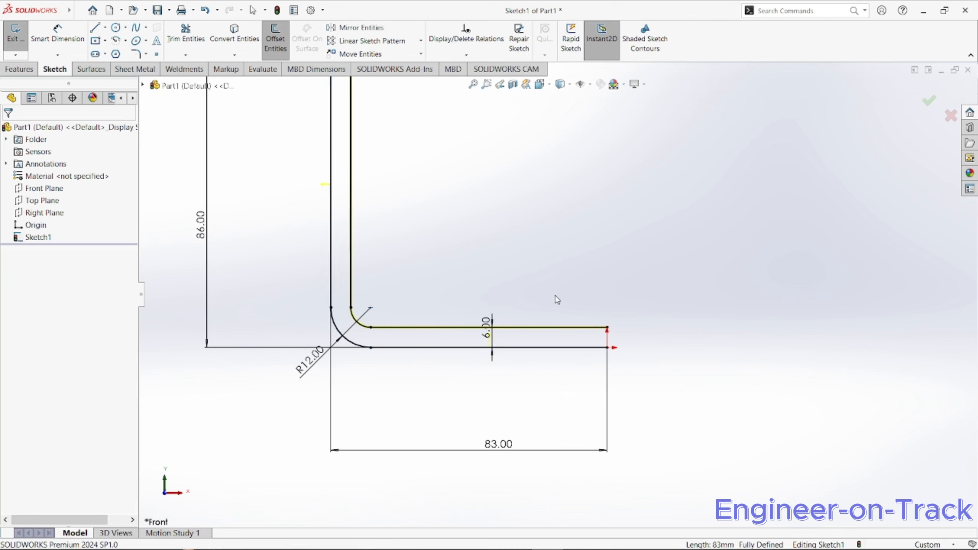
Close the L profile with straight lines across its upper end and its end at the origin
left_click(95, 27)
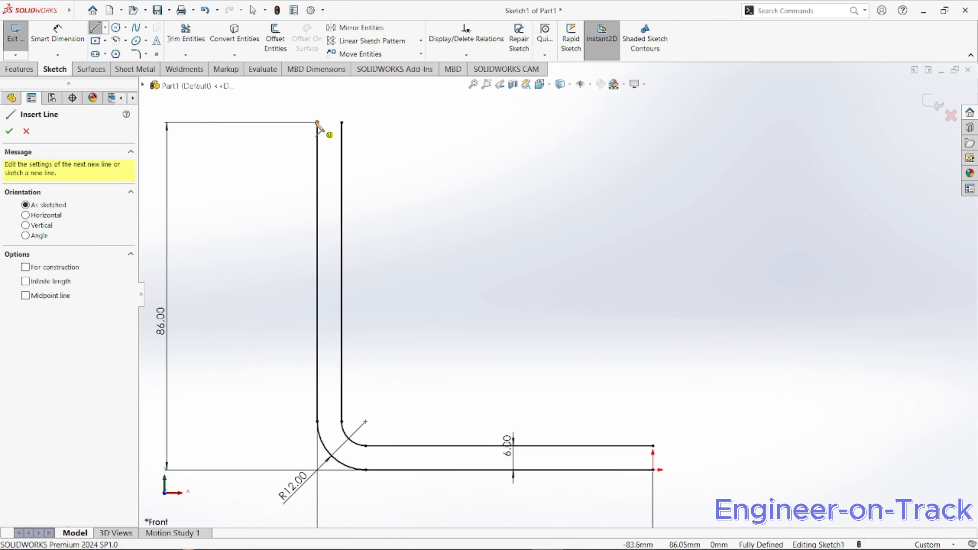
left_click(317, 123)
left_click(341, 123)
key("f")
scroll(621, 410, "down", 4)
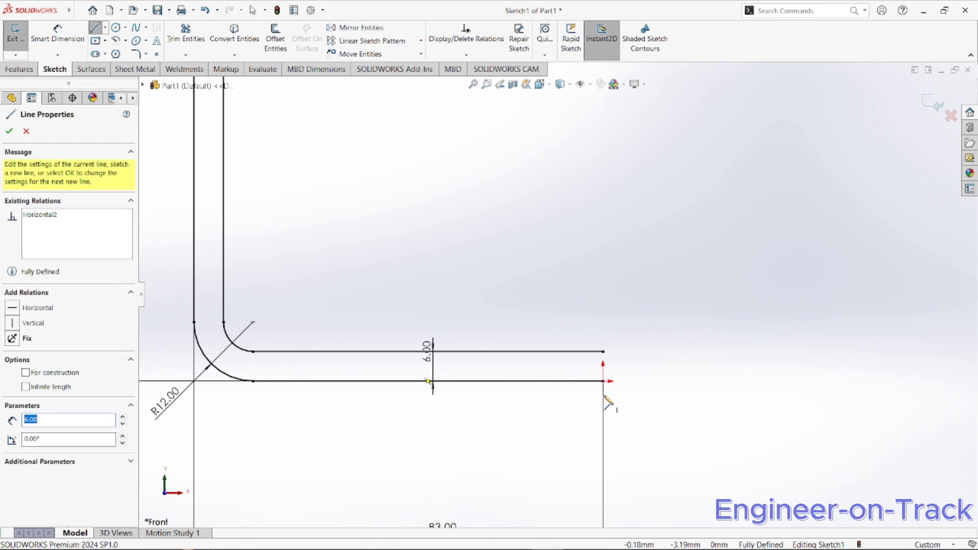
left_click(602, 351)
left_click(602, 381)
left_click(8, 131)
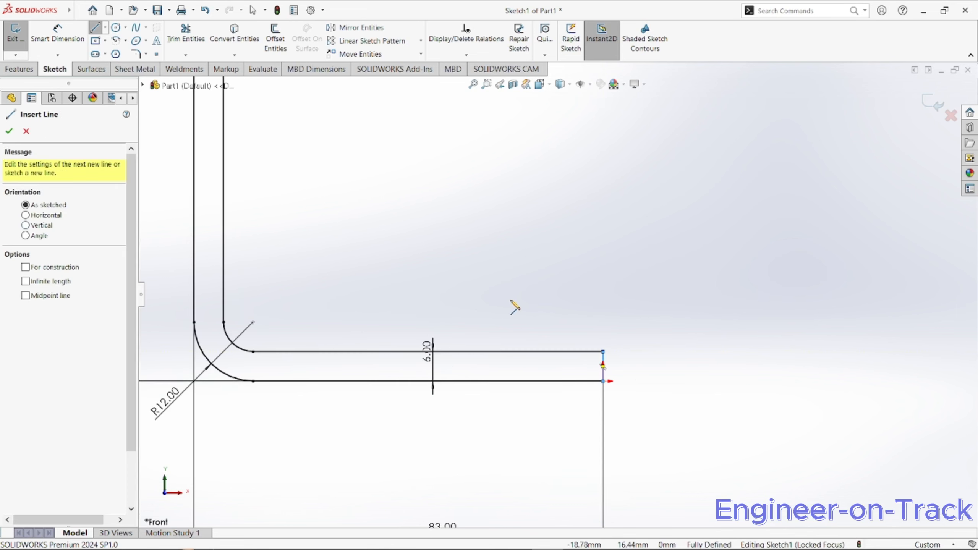
key("f")
left_click(8, 131)
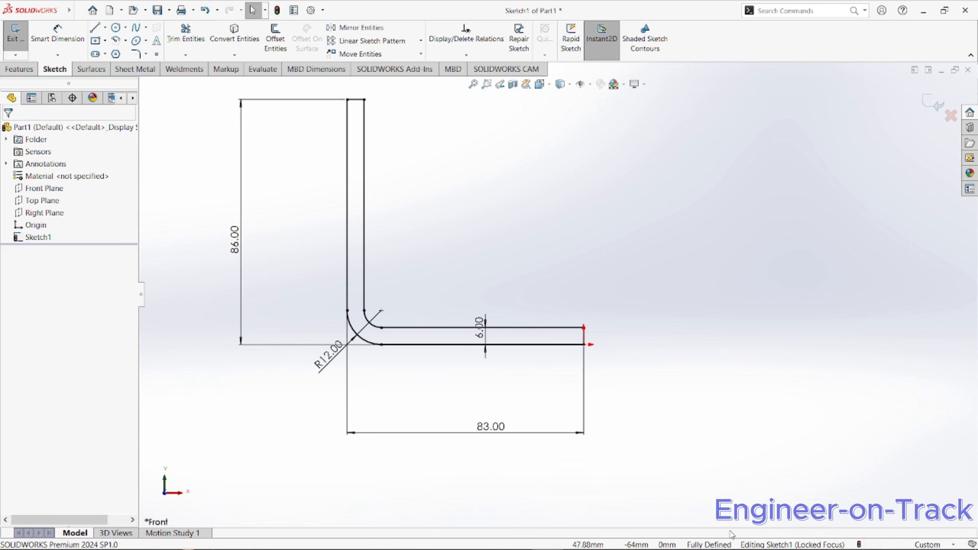
Exit the sketch and extrude the L profile as a Mid Plane boss with a depth of 40 mm
scroll(510, 168, "up", 2)
scroll(511, 168, "down", 2)
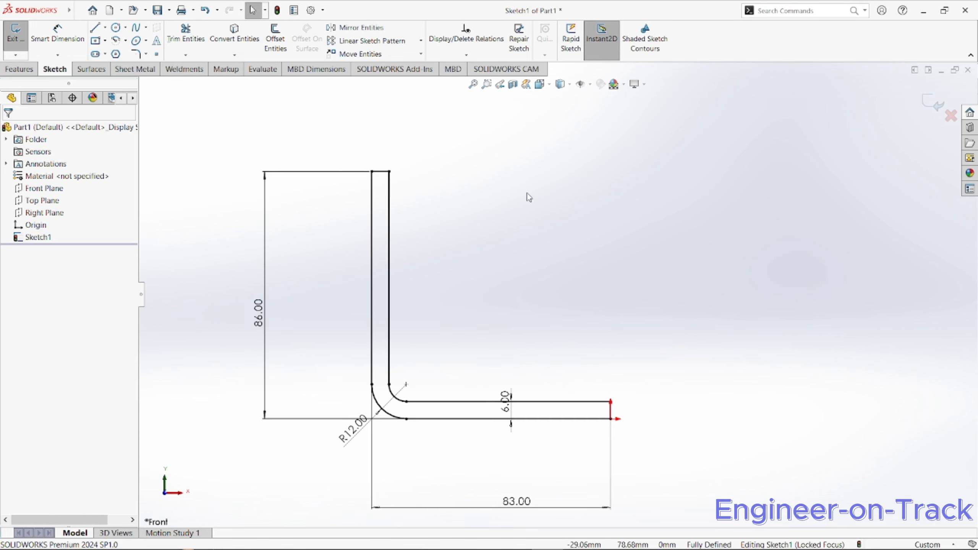
left_click(11, 35)
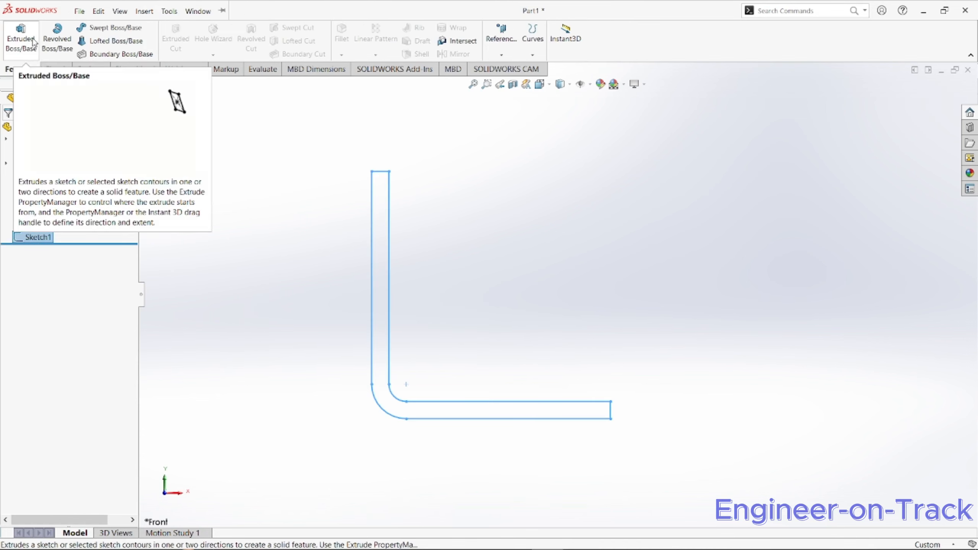
left_click(21, 39)
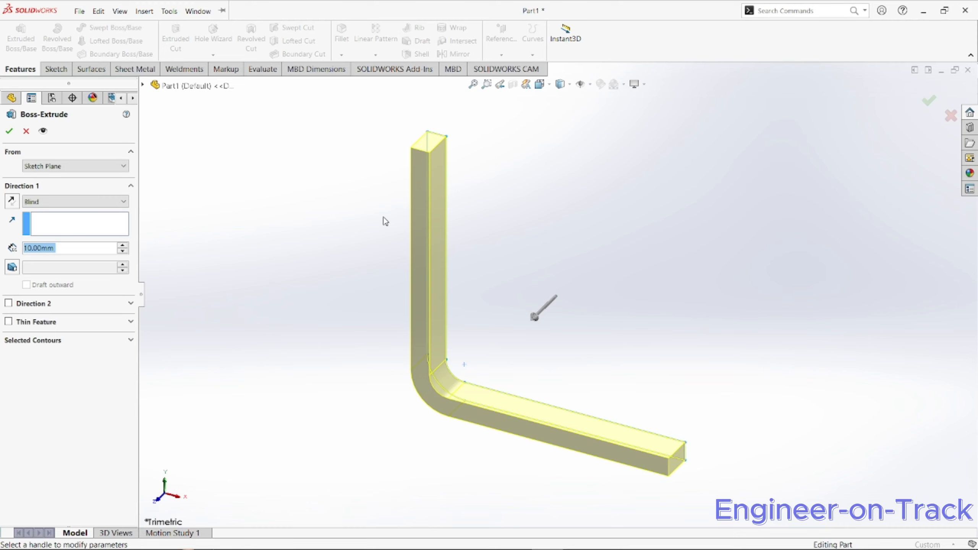
left_click(57, 204)
left_click(71, 257)
type("40")
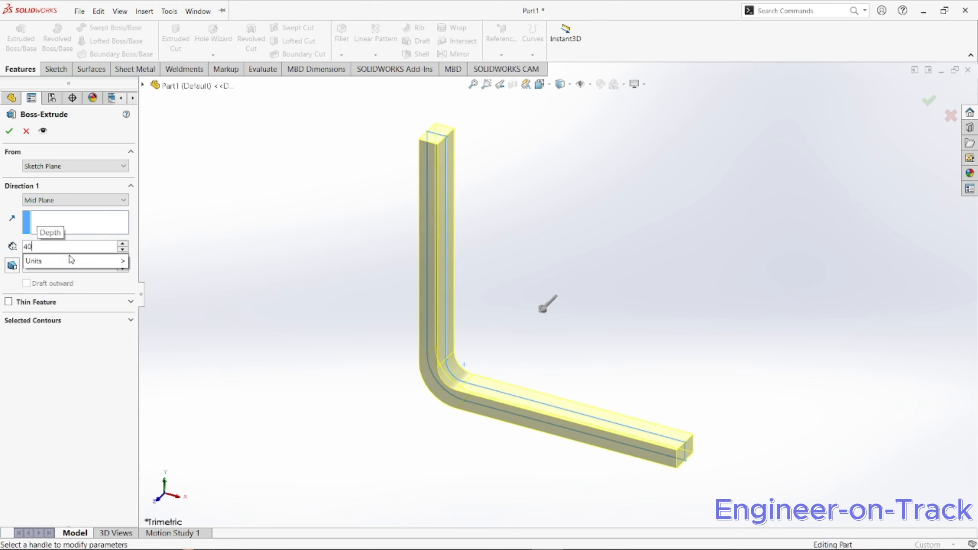
key("Return")
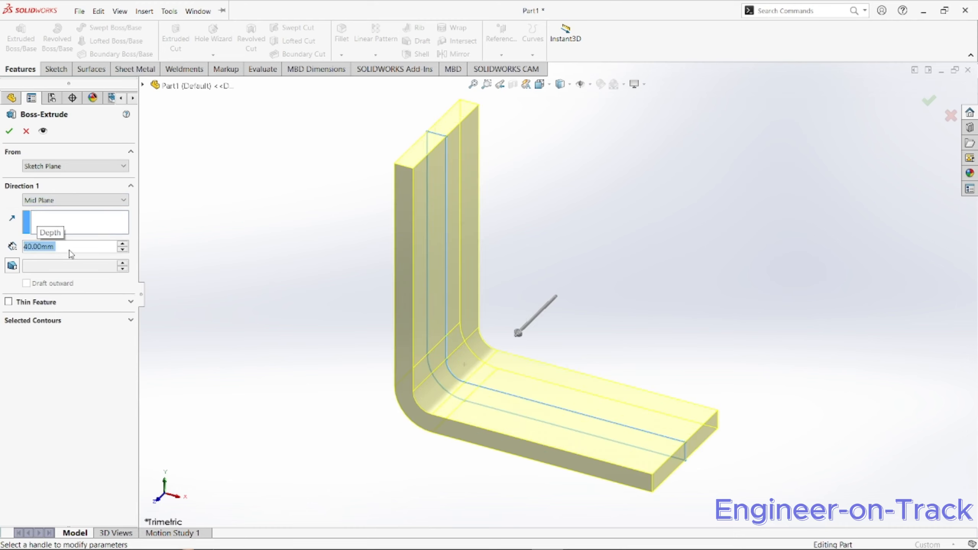
left_click(7, 131)
Start a sketch on the Right Plane and draw a vertical construction line about 120 mm long upward from the origin
middle_click_drag(490, 320, 488, 229)
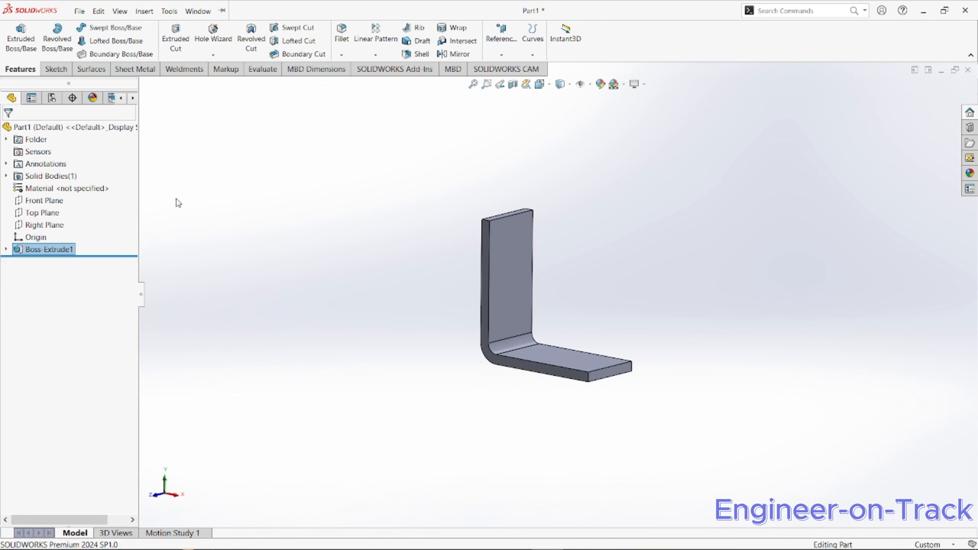
left_click(34, 226)
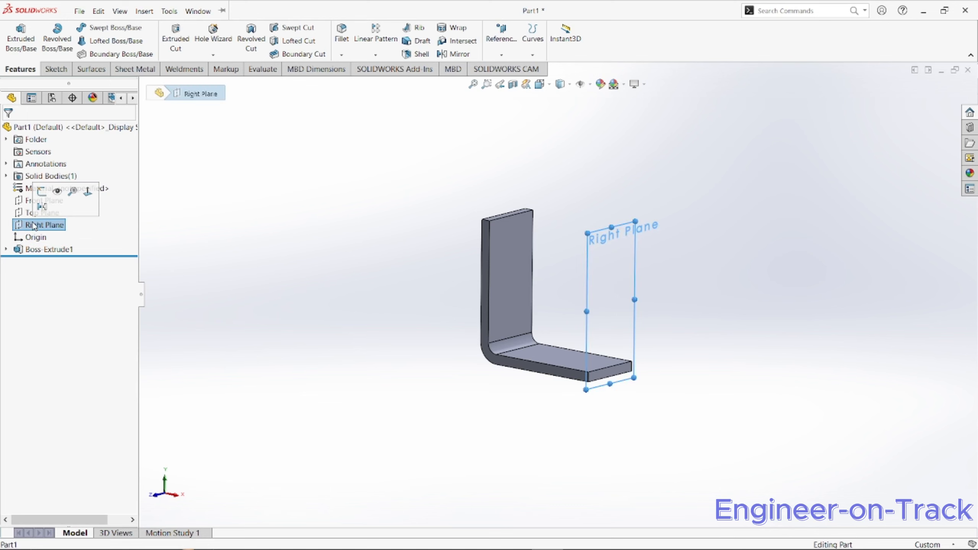
left_click(42, 191)
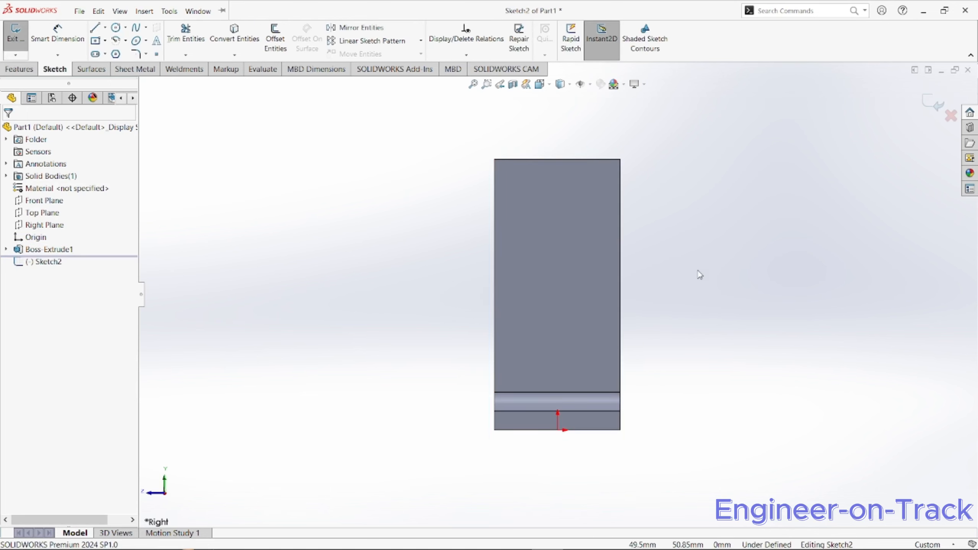
left_click(95, 27)
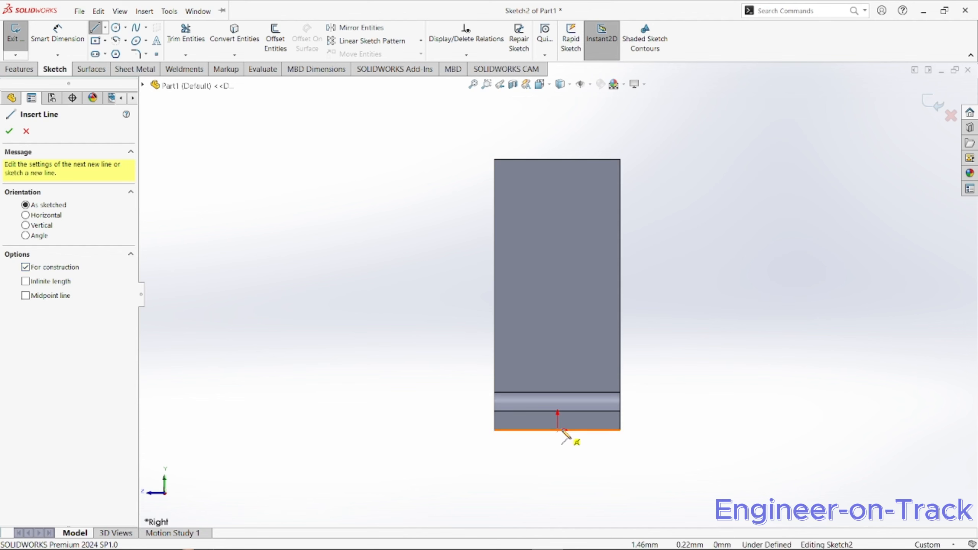
left_click(558, 429)
scroll(556, 123, "up", 2)
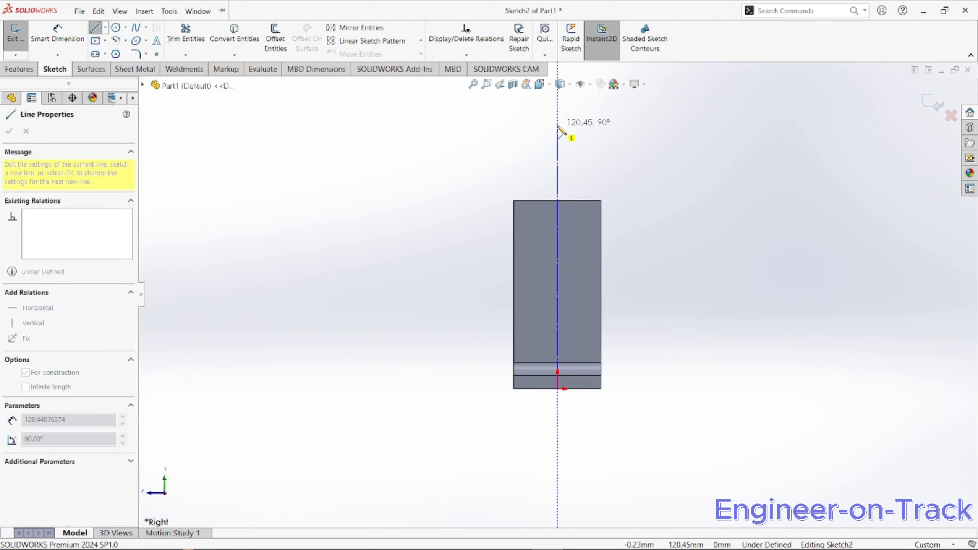
left_click(557, 125)
right_click(334, 257)
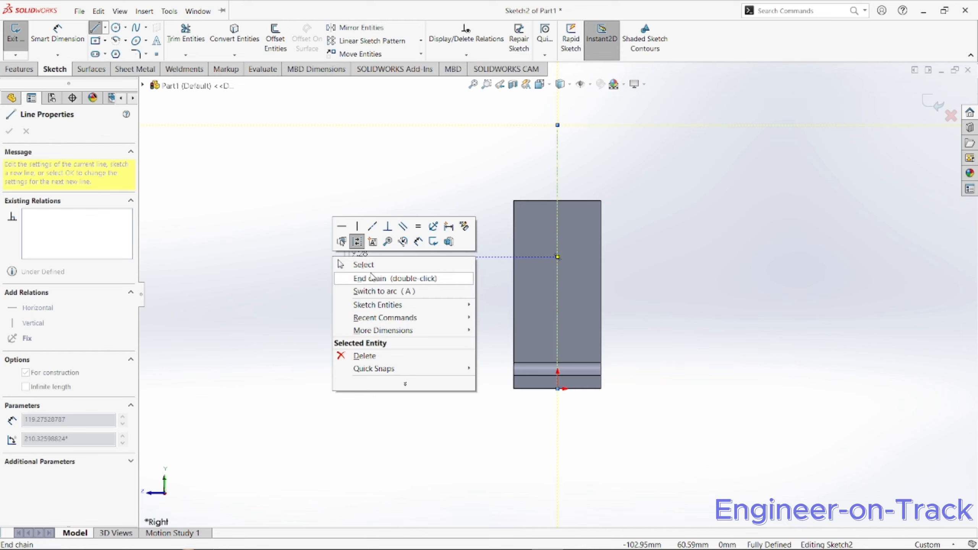
left_click(372, 279)
Sketch a slanted construction line rising from beside the bracket's upper end to above the vertical construction line
left_click(493, 233)
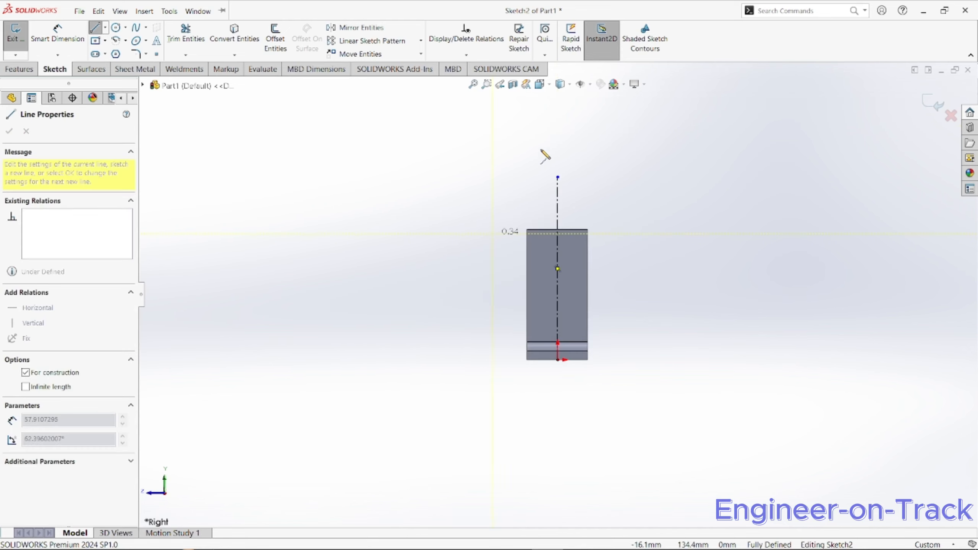
left_click(573, 104)
right_click(449, 156)
left_click(476, 163)
scroll(546, 203, "down", 5)
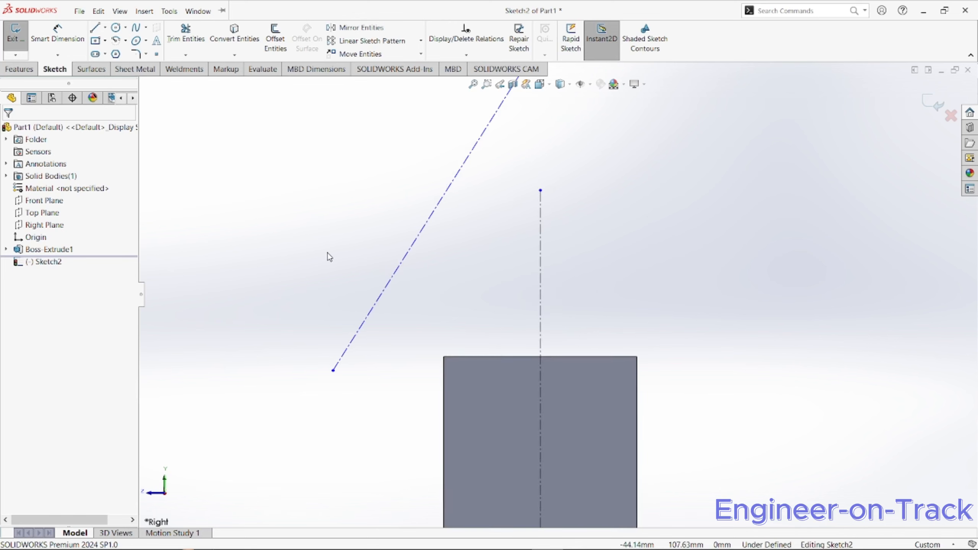
Dimension the angle between the vertical and slanted construction lines to 14°
left_click(58, 32)
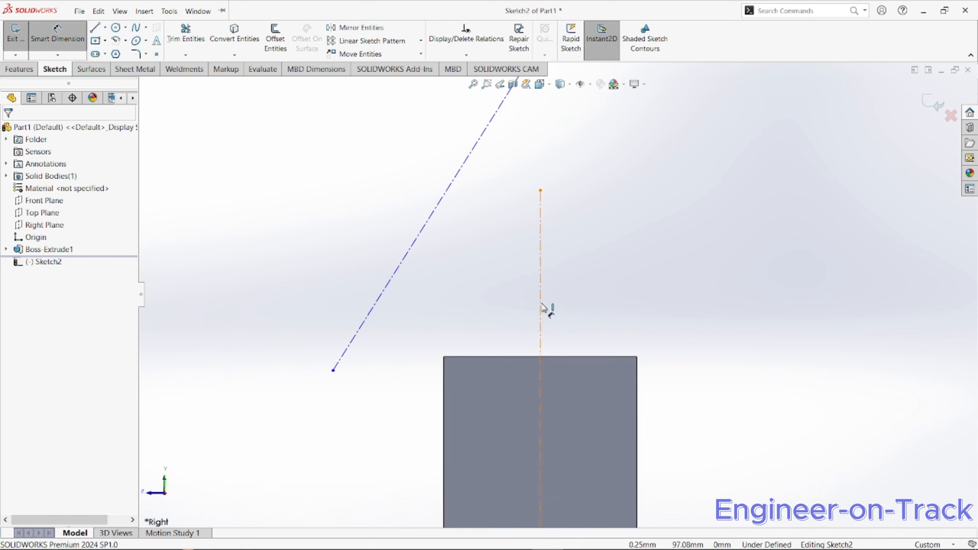
left_click(540, 249)
left_click(403, 259)
left_click(456, 285)
type("14")
key("Return")
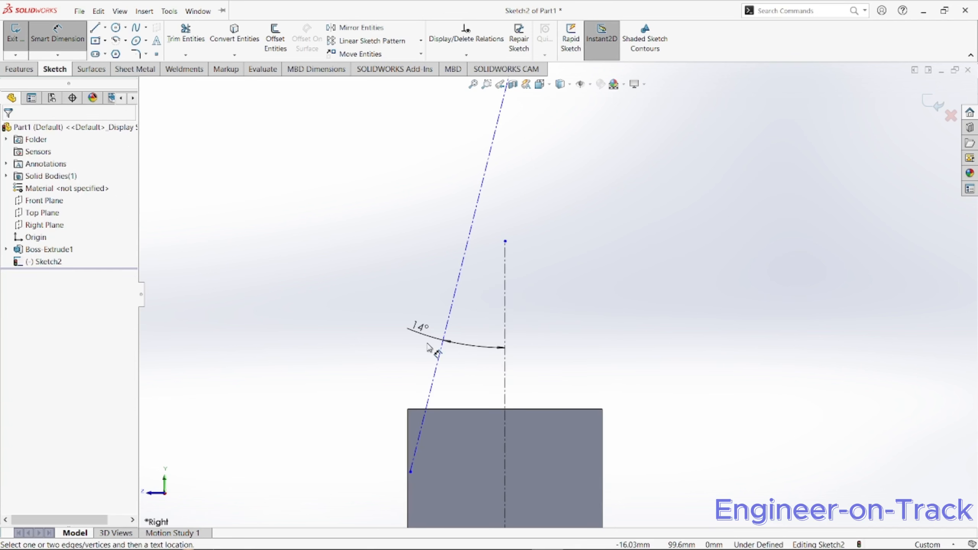
Sketch a short tilted line about 2.2 mm long across the upper end of the vertical construction line
left_click(95, 27)
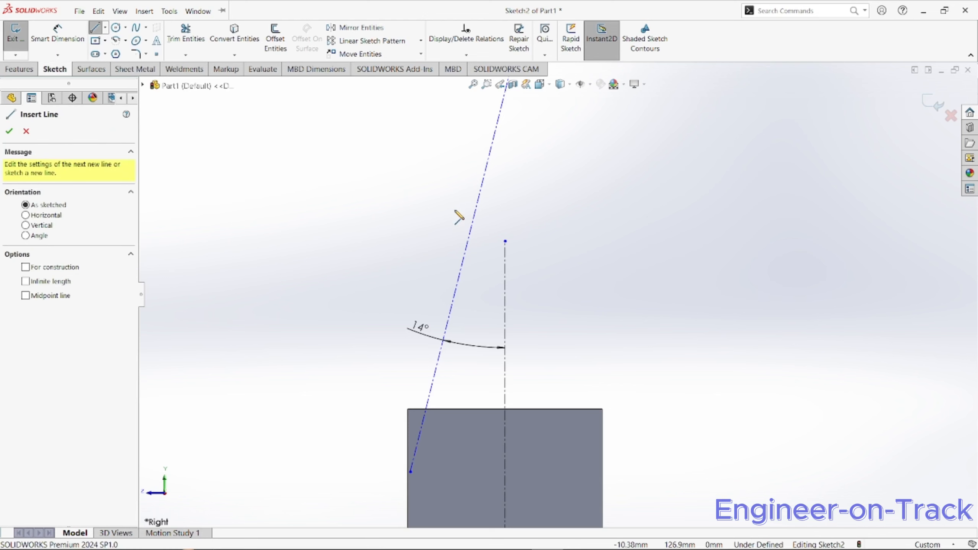
scroll(515, 245, "down", 5)
left_click(504, 256)
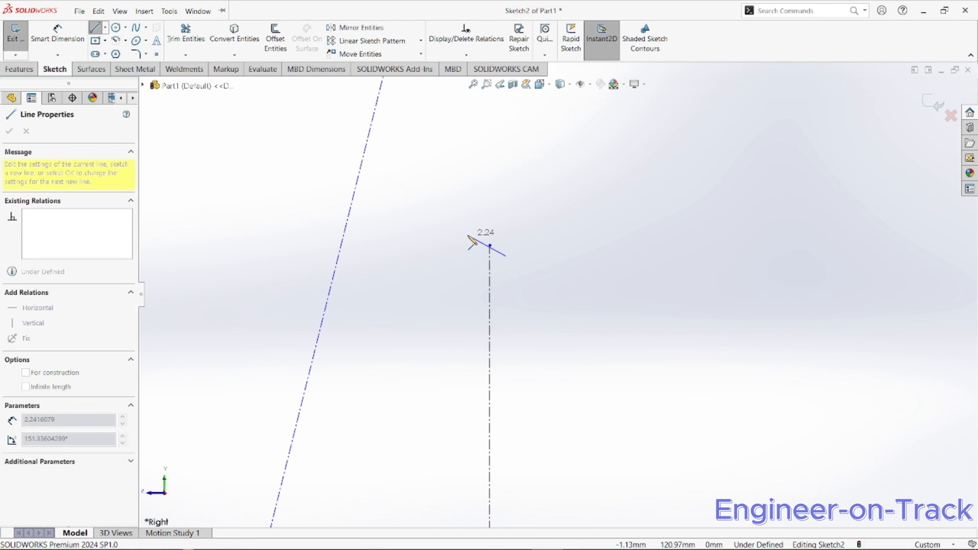
left_click(472, 240)
scroll(479, 223, "up", 6)
right_click(563, 229)
left_click(570, 258)
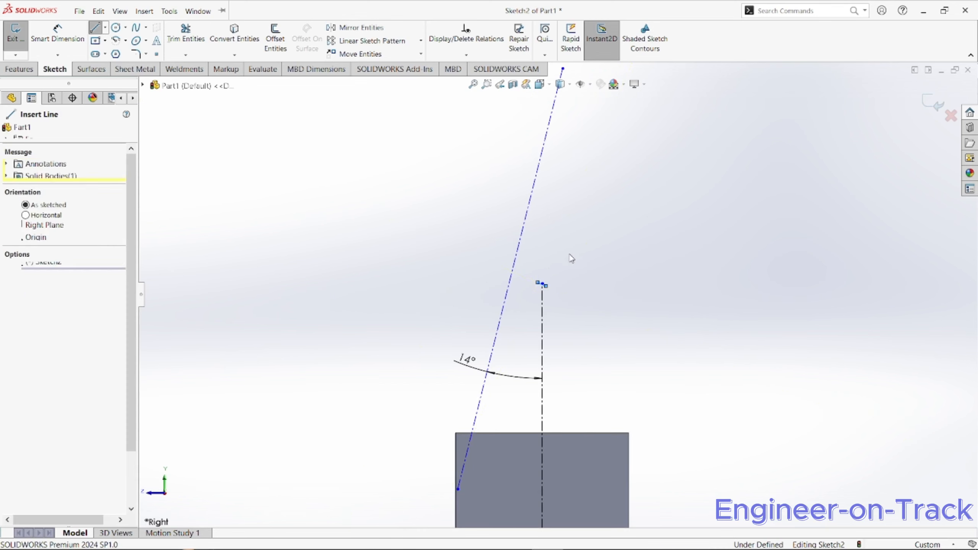
Sketch a slanted line upward from the lower end of the short tilted line, beside the slanted construction line
left_click(545, 286)
scroll(558, 292, "up", 6)
scroll(593, 198, "down", 5)
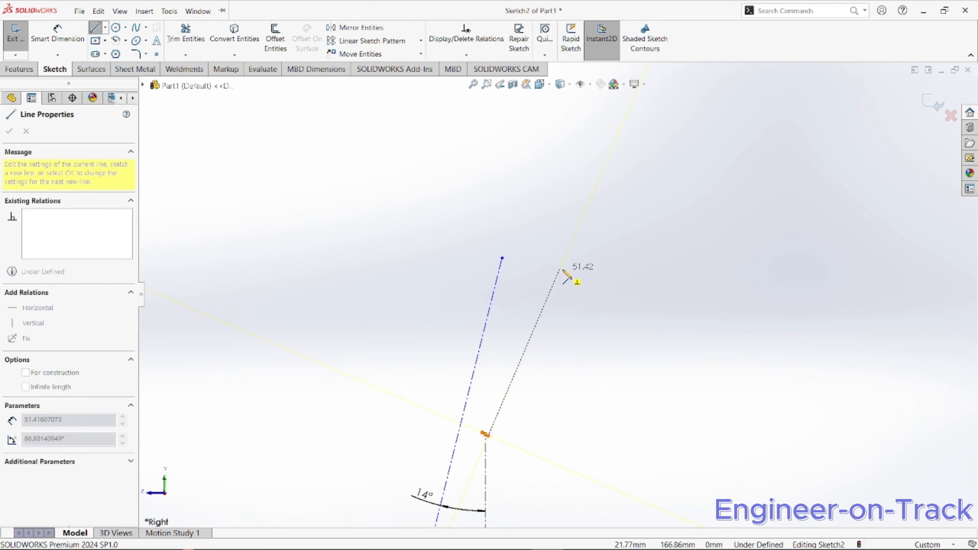
right_click(519, 226)
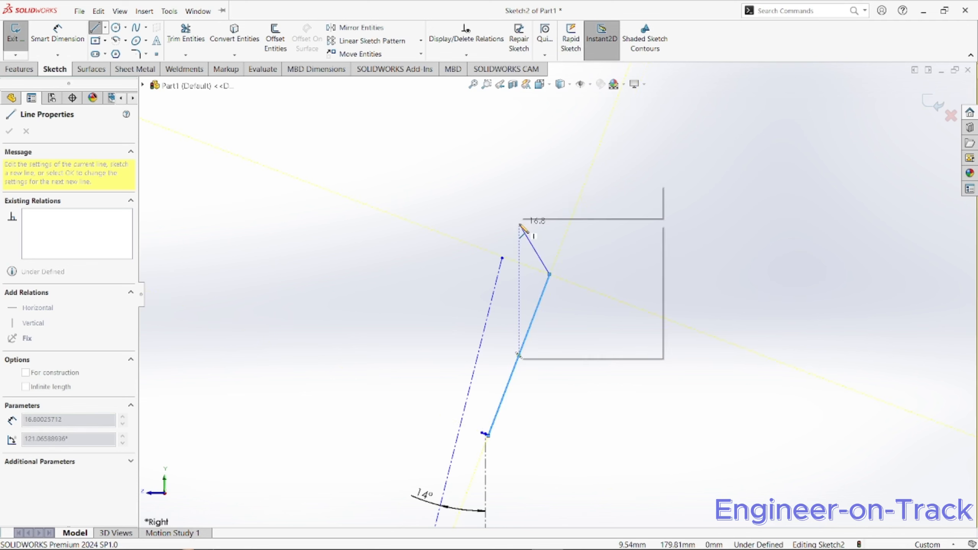
left_click(554, 259)
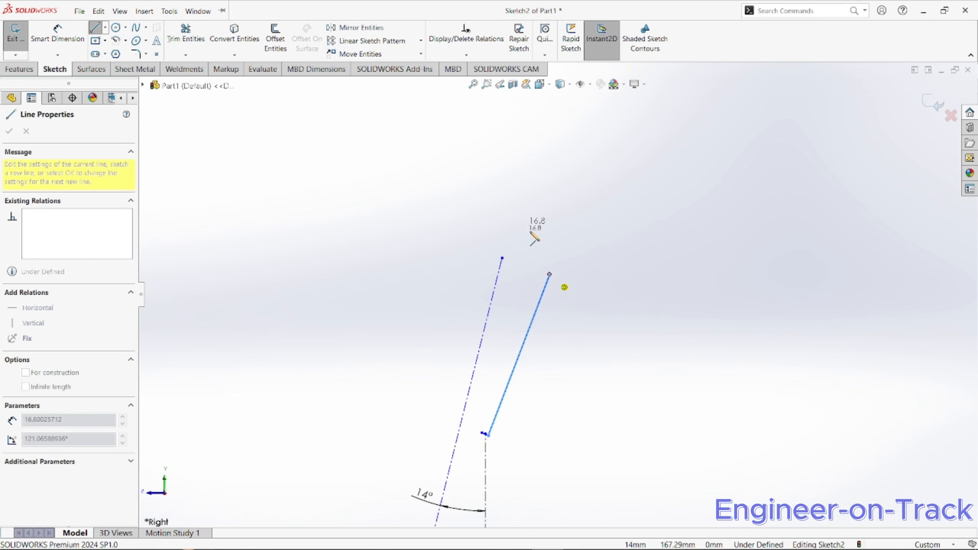
key("Escape")
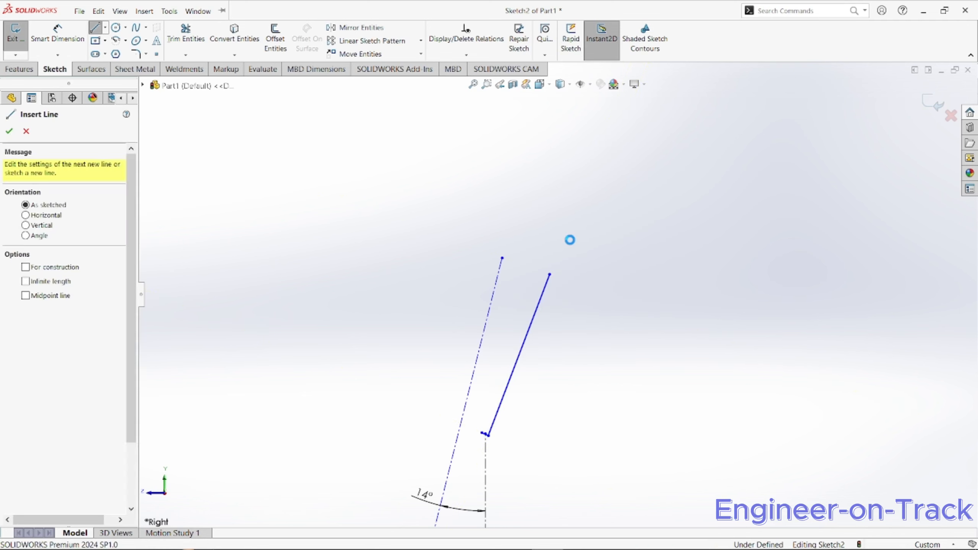
key("Escape")
Sketch a second slanted line on the opposite side of the slanted construction line, separate from the other geometry
left_click(95, 27)
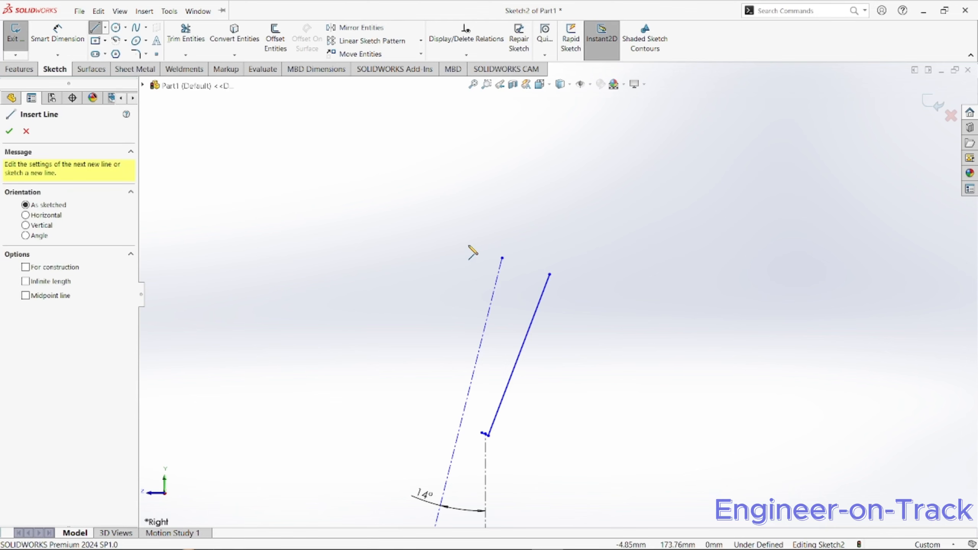
left_click(468, 245)
left_click(372, 462)
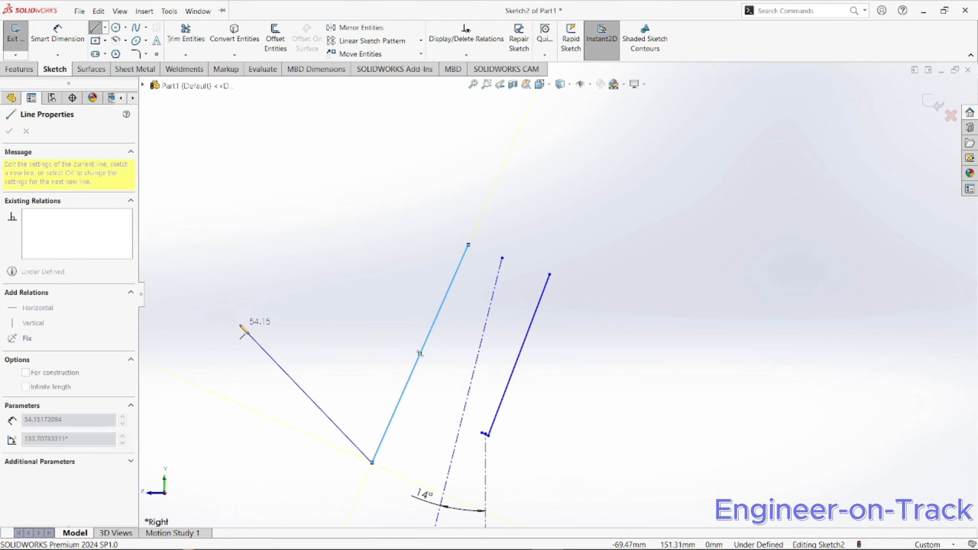
right_click(245, 326)
left_click(270, 332)
Sketch a three-point arc of about 12.4 mm radius joining the upper ends of the two slanted profile lines
left_click(125, 40)
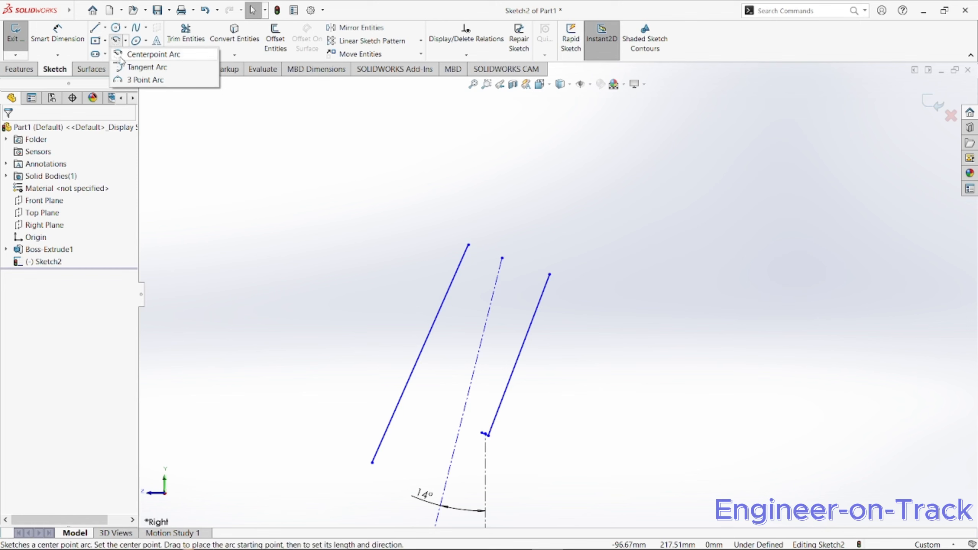
left_click(145, 79)
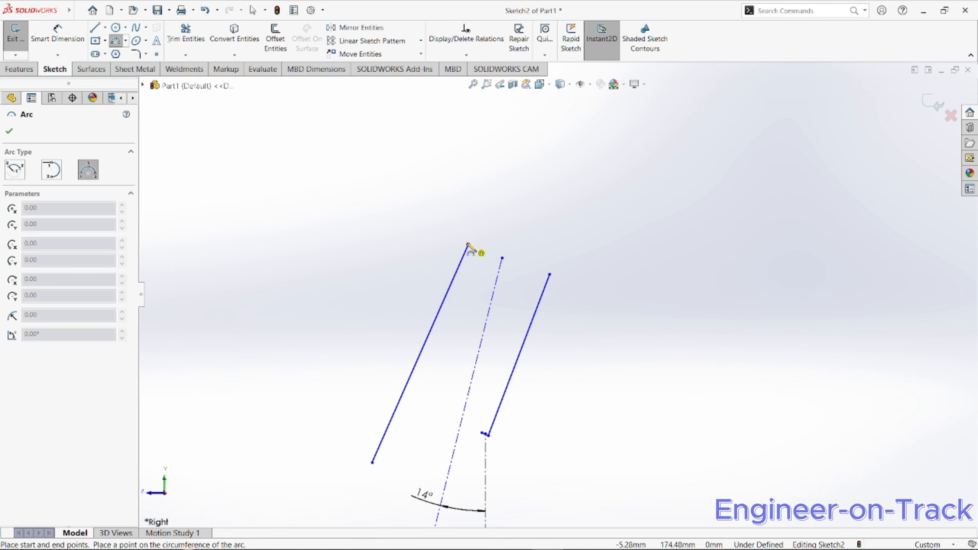
left_click(468, 245)
left_click(549, 274)
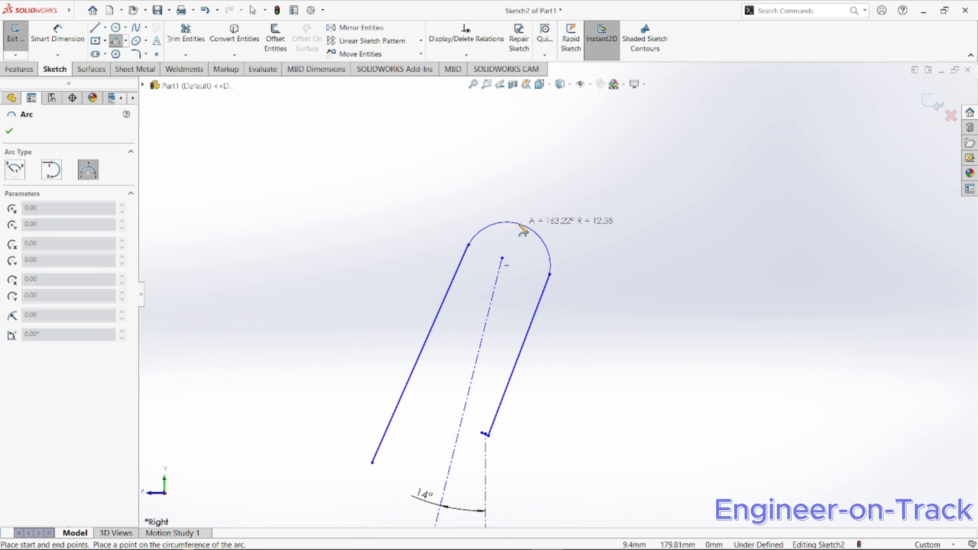
left_click(521, 226)
key("Escape")
Make the arc tangent to both slanted profile lines
left_click(491, 225)
left_click(454, 280, "ctrl")
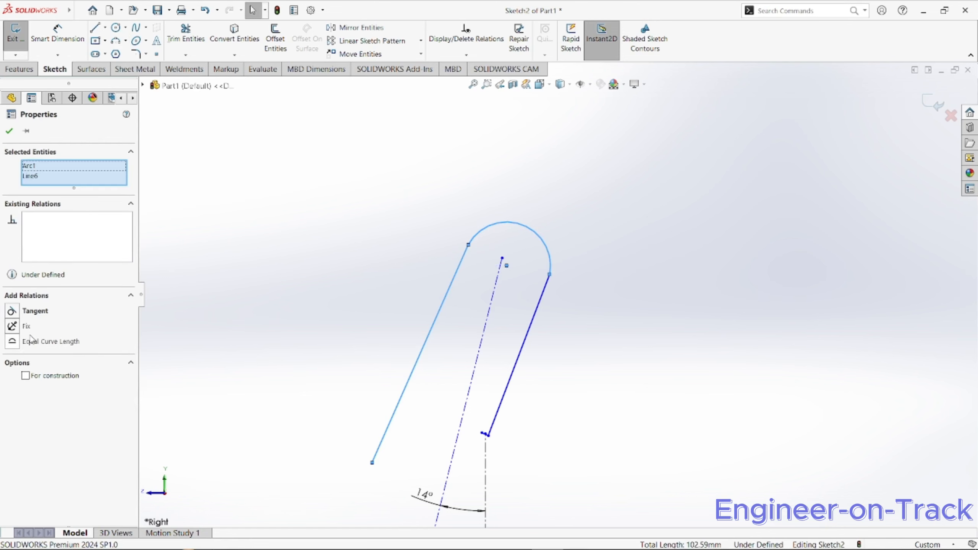
left_click(12, 311)
left_click(546, 284)
left_click(549, 271, "ctrl")
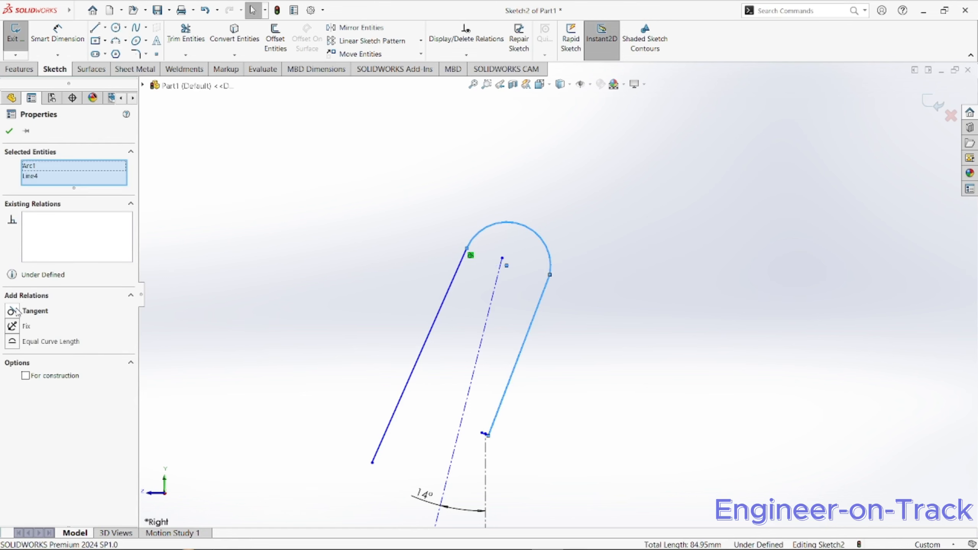
left_click(15, 309)
left_click(611, 338)
Make the slanted profile line attached to the short tilted line parallel to the slanted construction line
scroll(498, 414, "up", 2)
scroll(542, 329, "down", 12)
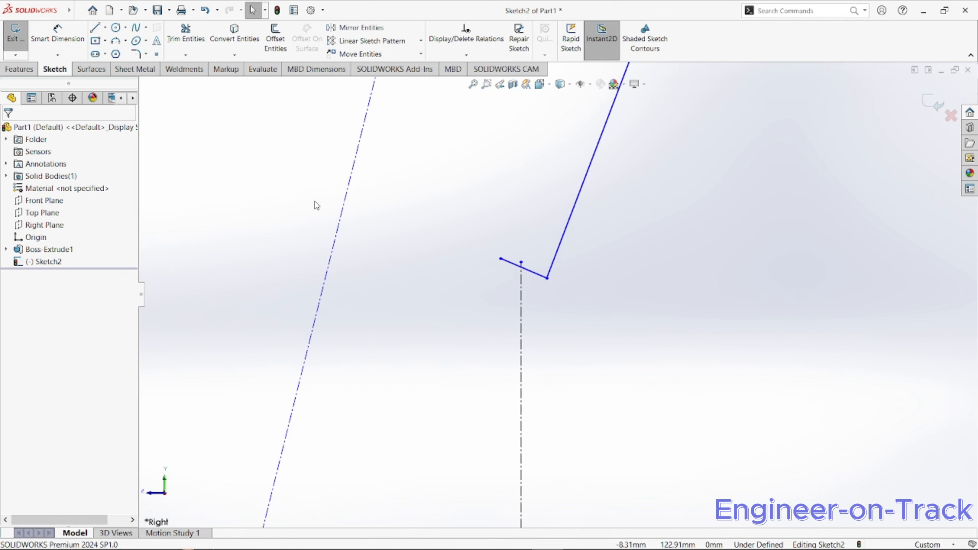
left_click(341, 214)
left_click(576, 203, "ctrl")
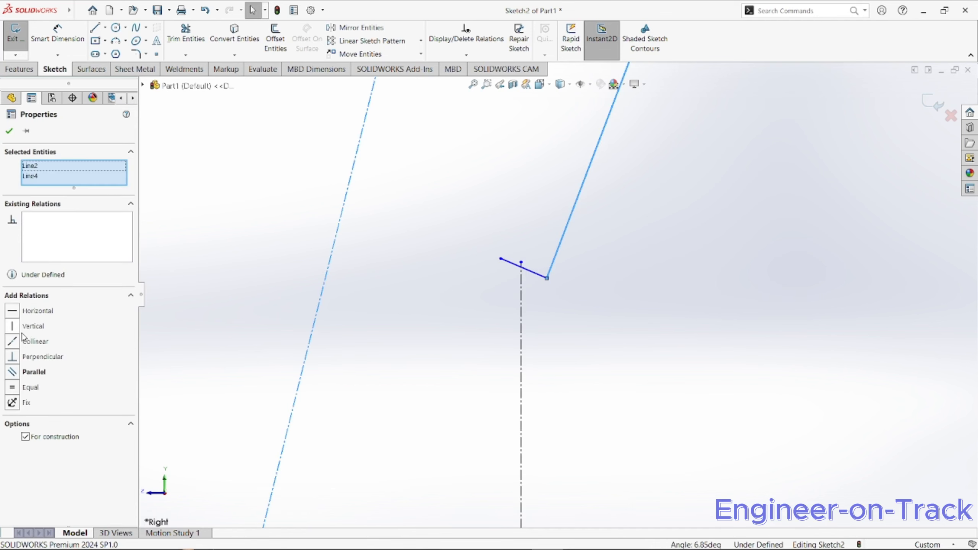
left_click(12, 371)
scroll(546, 292, "up", 1)
left_click(550, 313)
Extend the short line's free end back across the vertical construction line and make it perpendicular to the adjoining slanted line
scroll(553, 294, "up", 2)
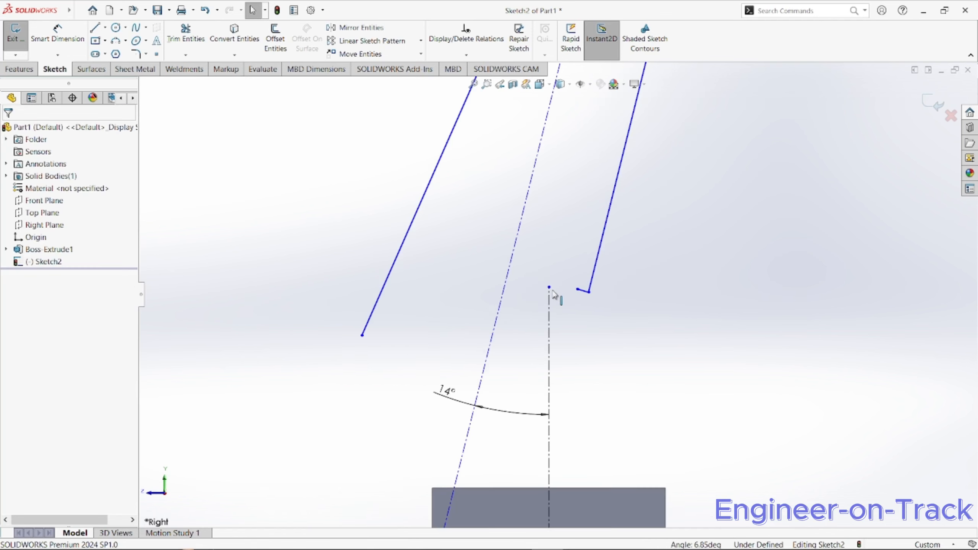
scroll(554, 294, "up", 1)
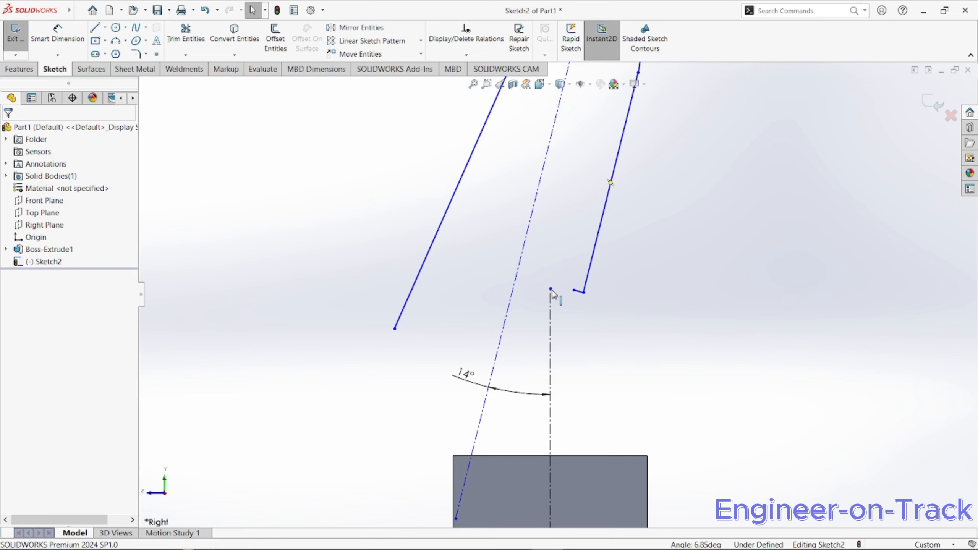
scroll(570, 285, "down", 1)
mouse_move(586, 295)
left_mouse_down()
mouse_move(511, 280)
mouse_move(524, 282)
left_mouse_up()
left_click(605, 278)
left_click(576, 293, "ctrl")
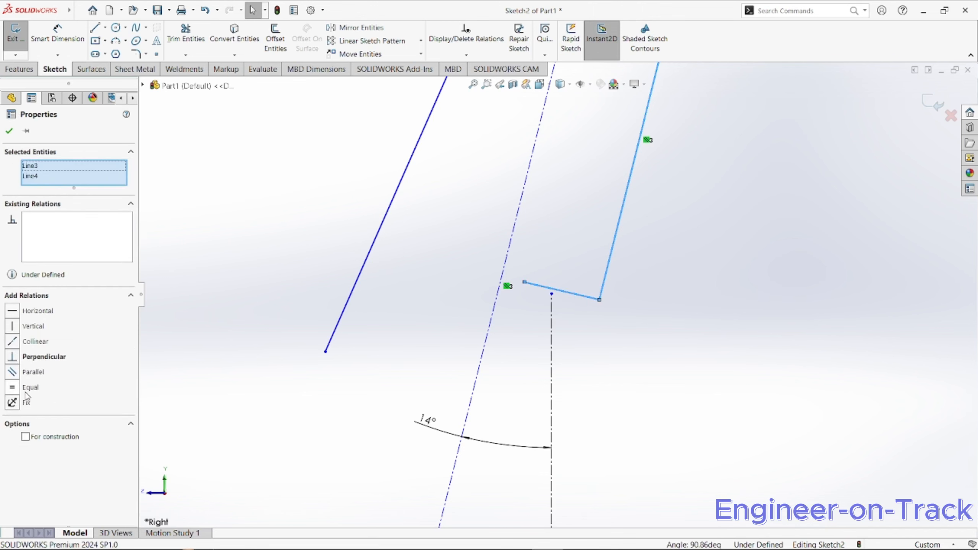
left_click(12, 357)
left_click(9, 131)
Dimension the short tilted line 152 mm above the lower edge of the bracket's bend
scroll(557, 295, "up", 3)
scroll(557, 373, "up", 3)
scroll(602, 298, "down", 3)
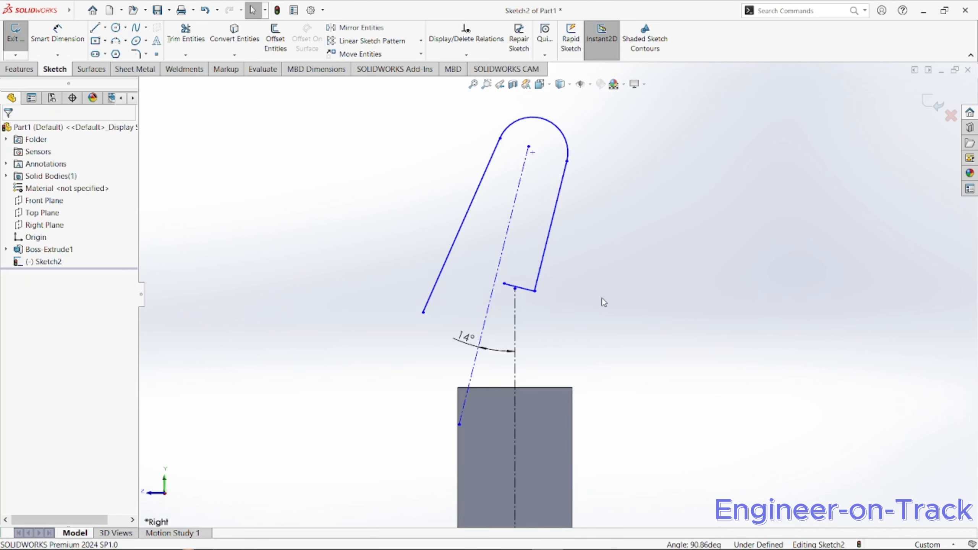
scroll(602, 298, "up", 6)
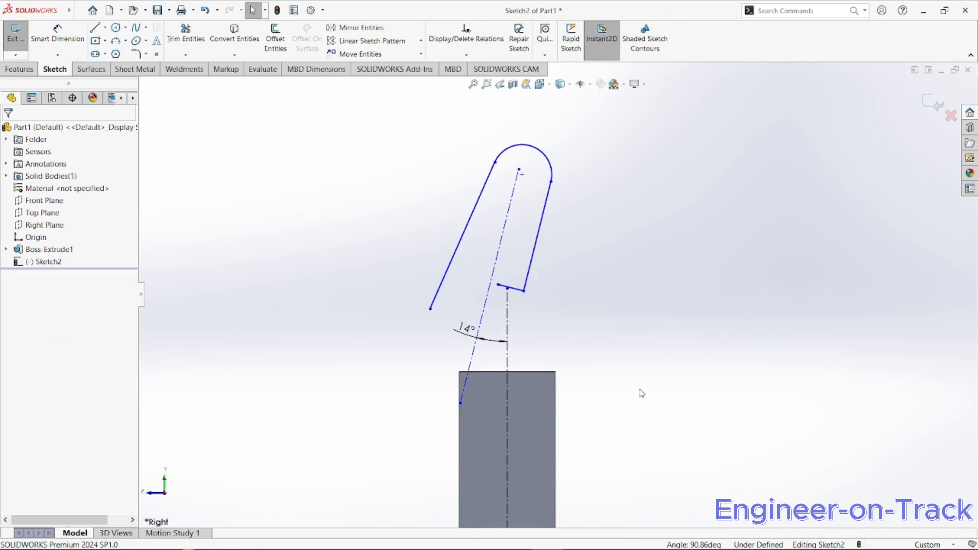
scroll(564, 420, "down", 3)
scroll(534, 171, "down", 1)
key("d")
scroll(501, 192, "down", 5)
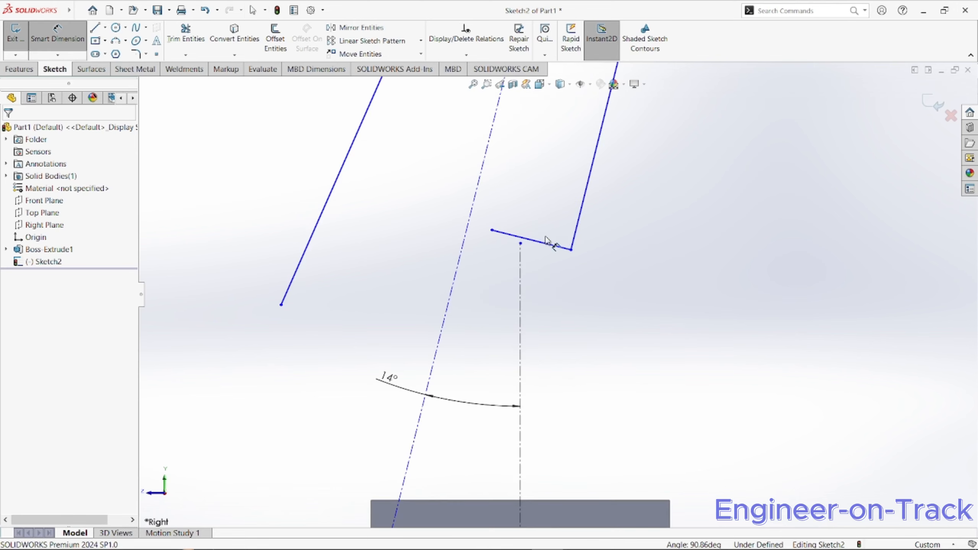
left_click(531, 240)
scroll(552, 287, "up", 7)
scroll(594, 486, "down", 5)
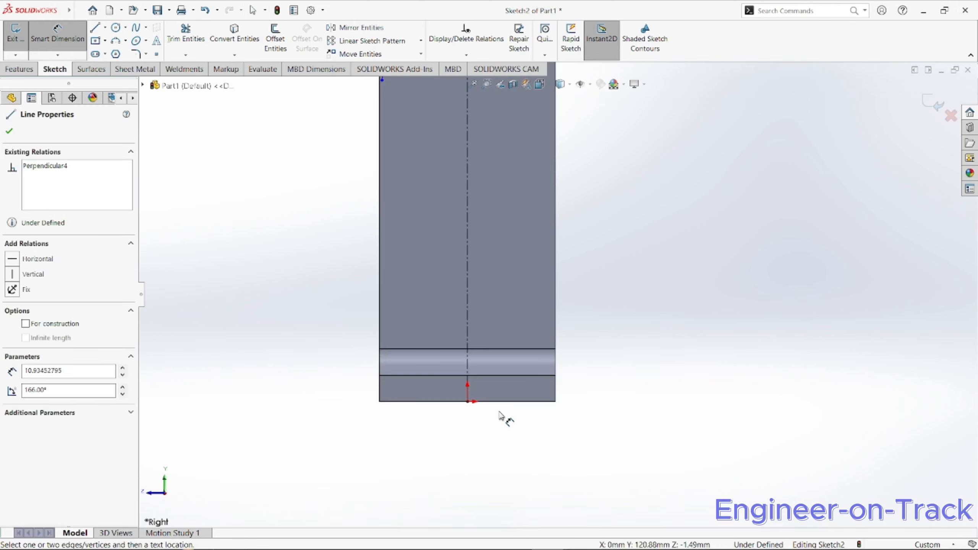
left_click(493, 374)
scroll(676, 300, "up", 5)
left_click(633, 265)
type("152")
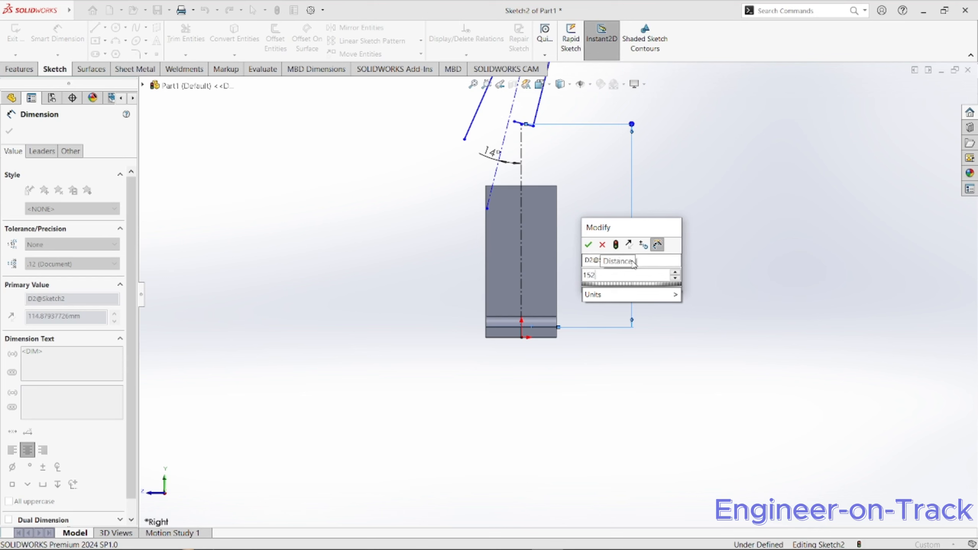
key("Return")
scroll(559, 227, "up", 3)
scroll(557, 133, "down", 5)
scroll(562, 173, "up", 5)
scroll(598, 224, "down", 2)
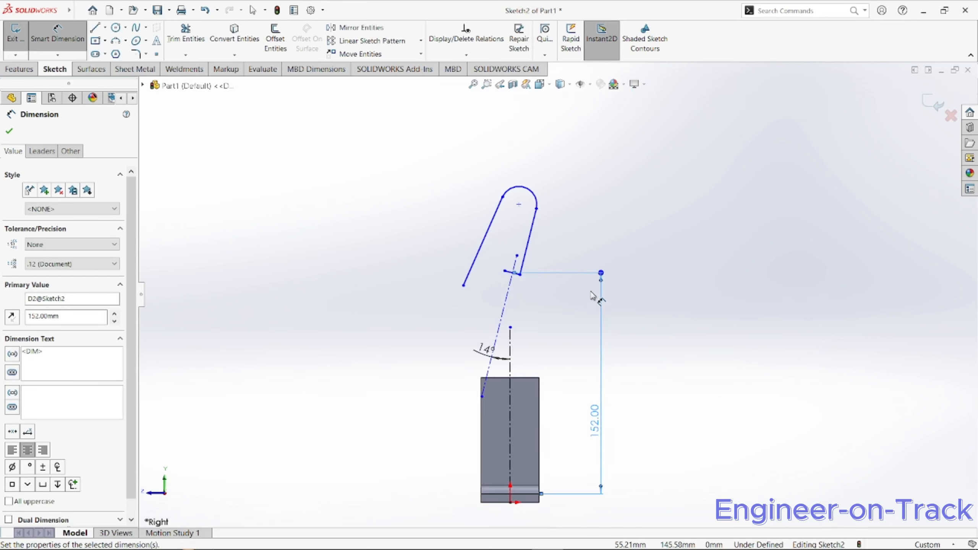
scroll(570, 279, "down", 3)
key("Escape")
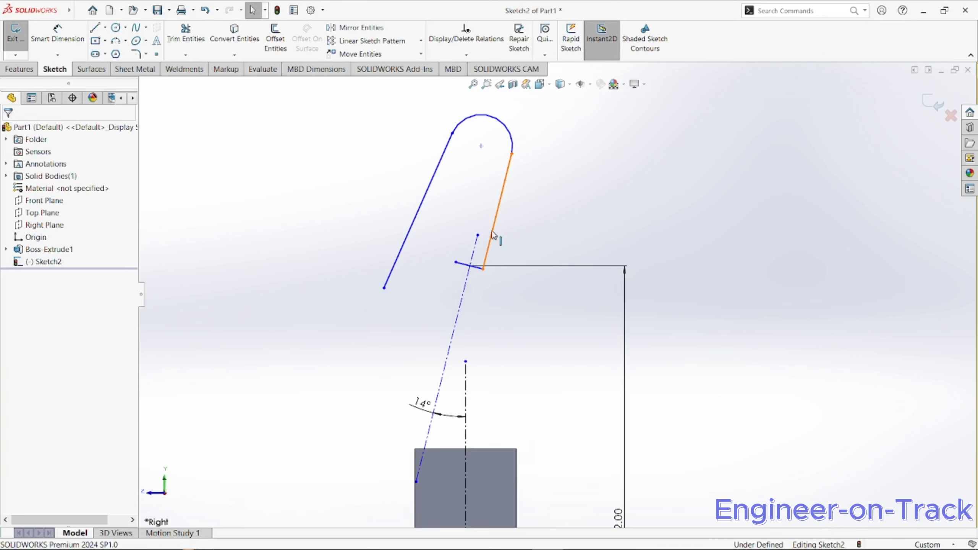
Make the two slanted profile lines parallel to each other
left_click(497, 211)
left_click(418, 210, "ctrl")
left_click(16, 372)
key("Escape")
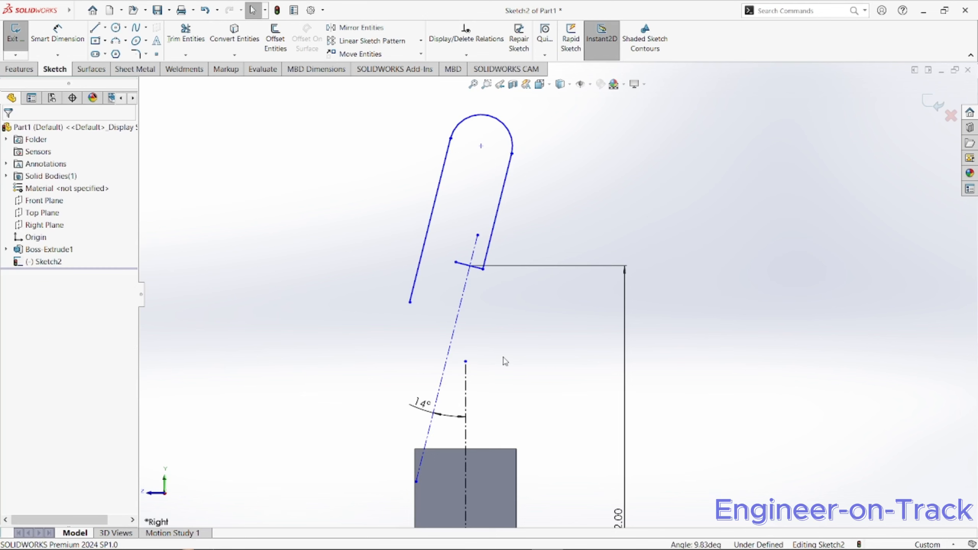
Dimension the distance from the slanted construction line to the profile line attached to the short line as 14 mm
scroll(505, 361, "up", 3)
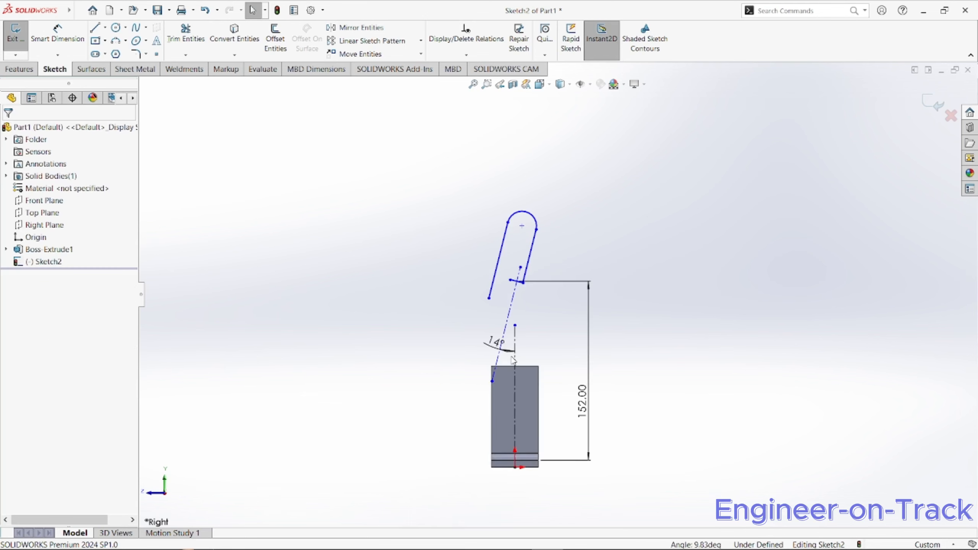
scroll(542, 276, "down", 4)
left_click(57, 33)
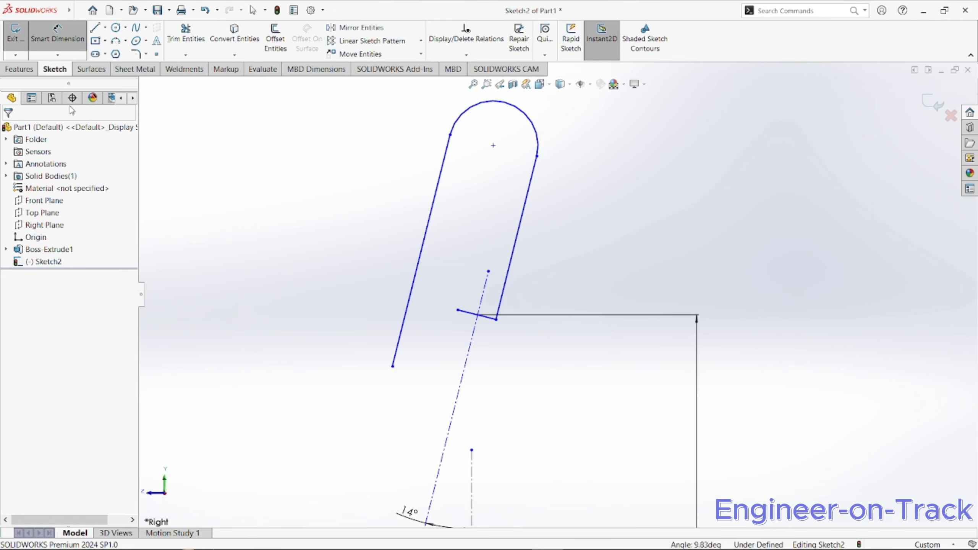
left_click(484, 294)
left_click(508, 269)
scroll(416, 343, "up", 5)
scroll(556, 212, "down", 3)
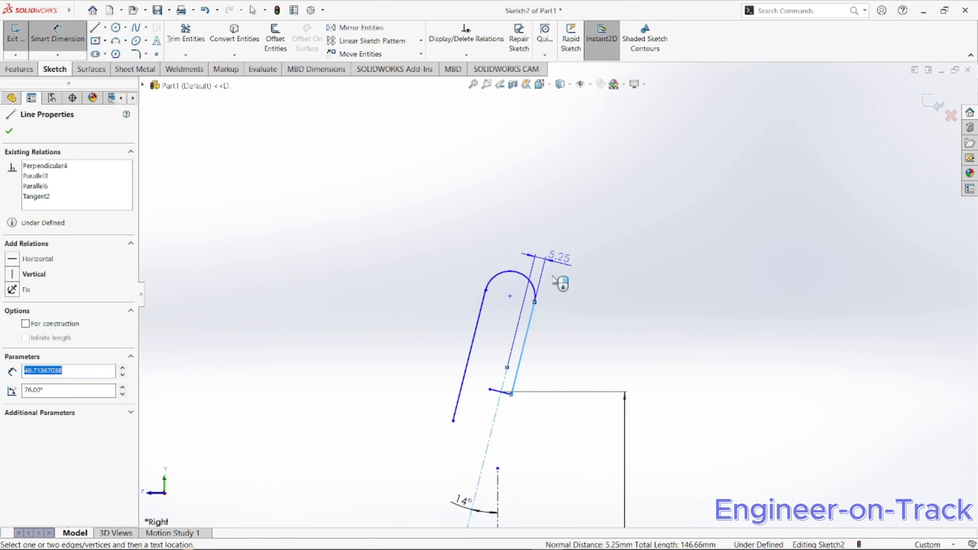
scroll(534, 365, "up", 3)
scroll(546, 389, "down", 3)
left_click(539, 385)
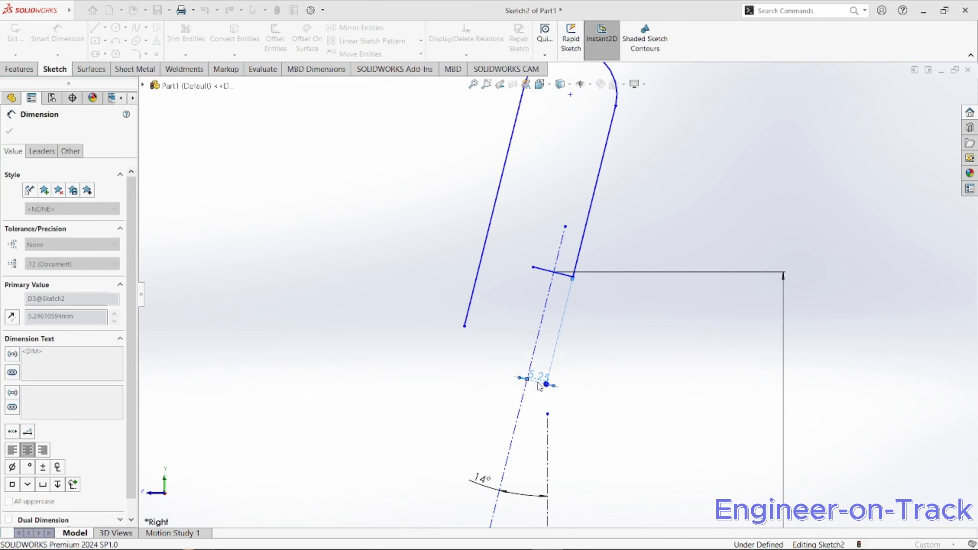
type("14")
key("Return")
Dimension the distance from the slanted construction line to the longer, open-ended profile line as 14 mm
scroll(554, 296, "up", 3)
scroll(512, 235, "down", 2)
left_click(514, 293)
left_click(539, 325)
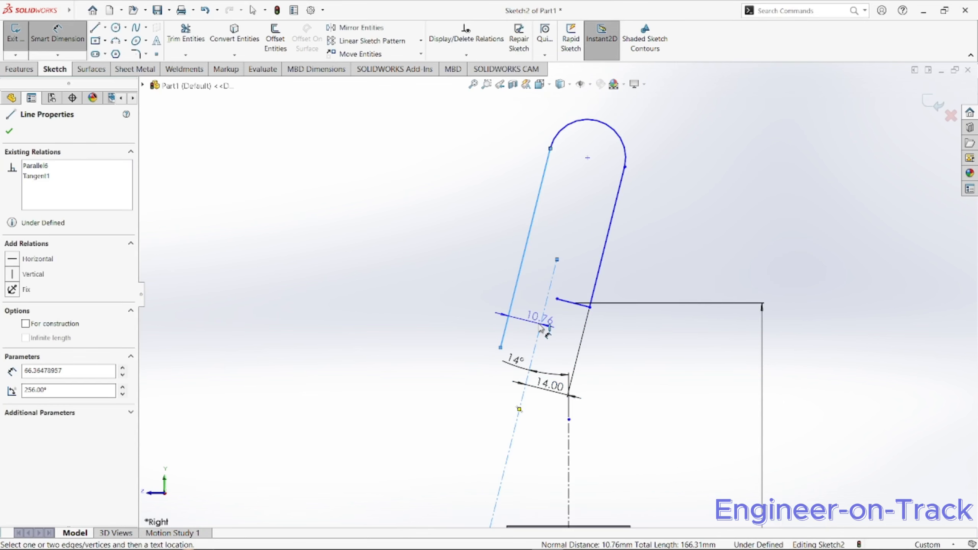
left_click(417, 470)
type("14")
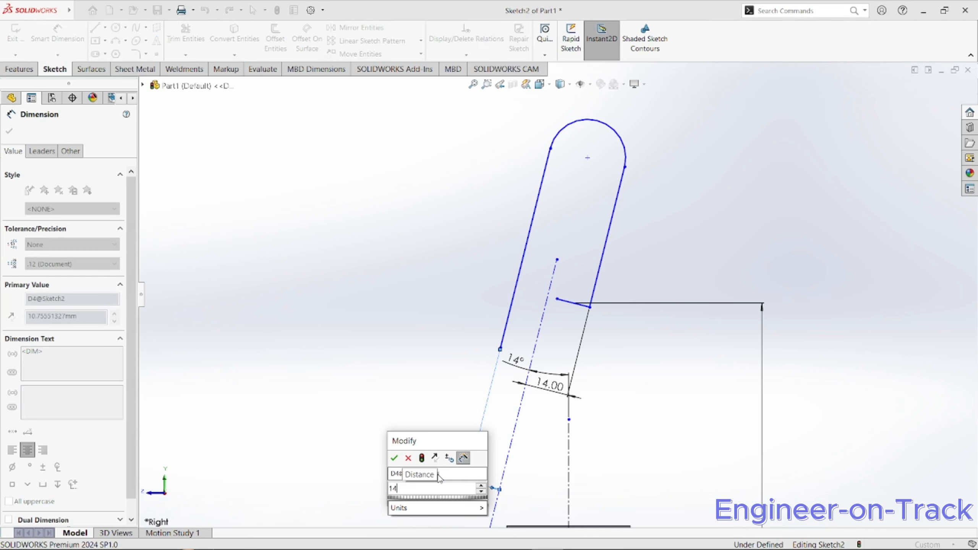
key("Return")
scroll(477, 346, "up", 3)
scroll(532, 255, "down", 3)
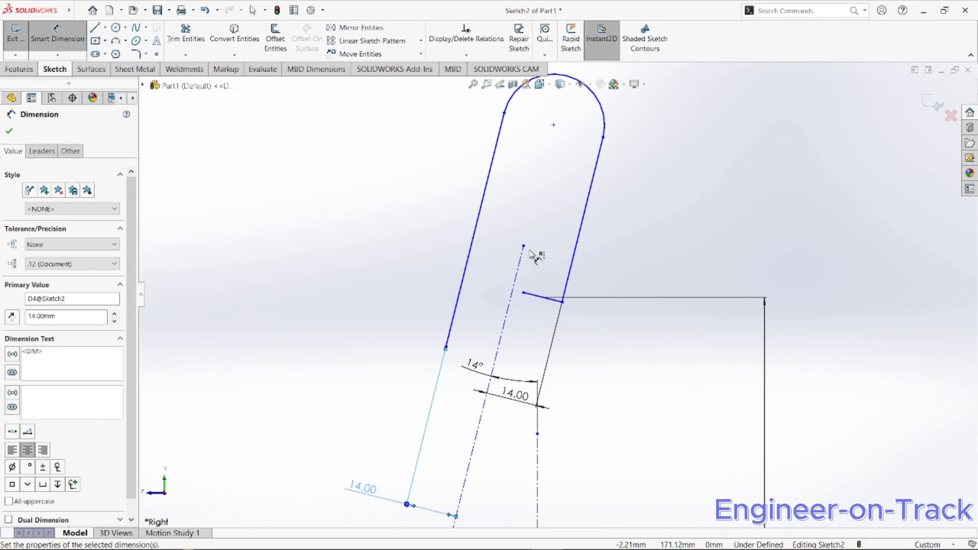
Try to dimension the radius of the arc at the profile's upper end
scroll(535, 256, "up", 4)
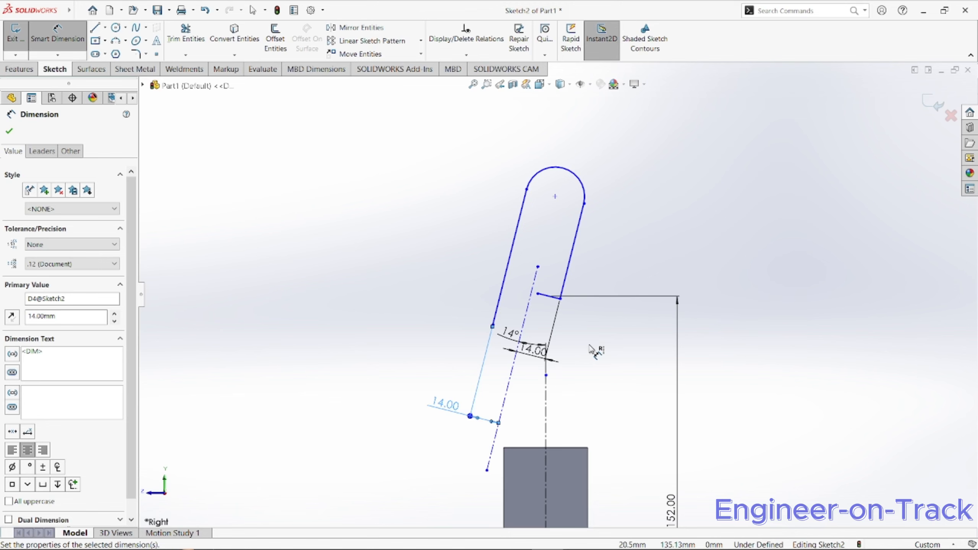
left_click(495, 218)
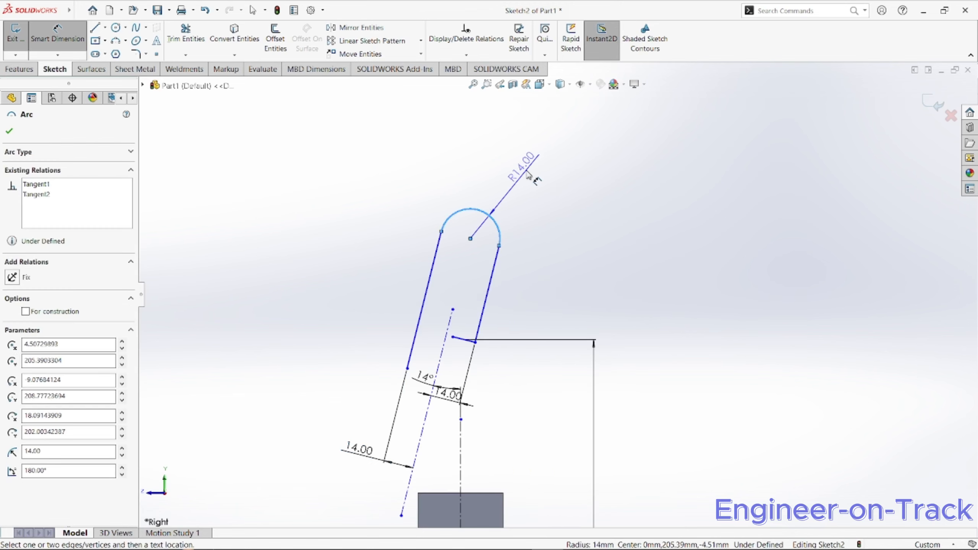
left_click(527, 171)
left_click(559, 283)
Examine the slanted profile and its dimensions relative to the construction lines and the bracket
scroll(407, 354, "down", 5)
scroll(428, 346, "up", 4)
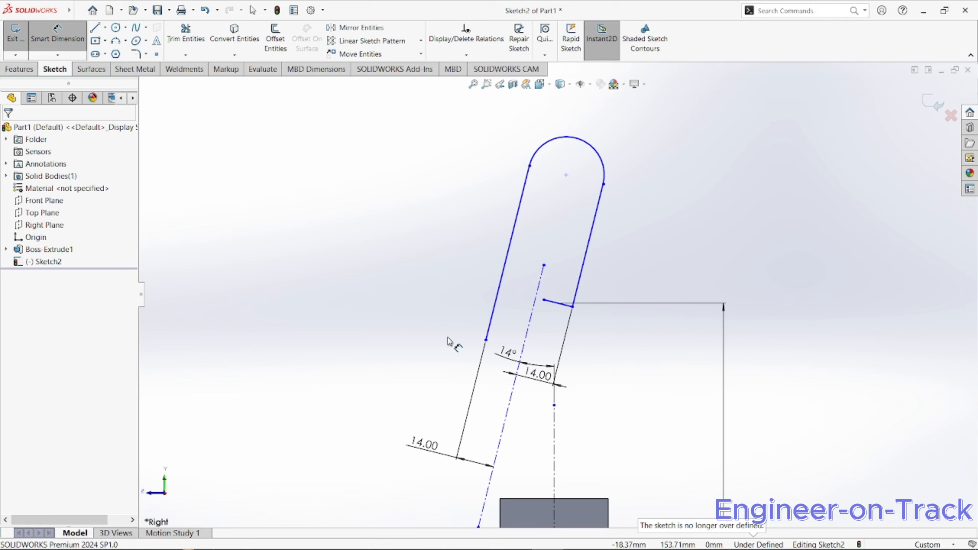
scroll(512, 348, "up", 2)
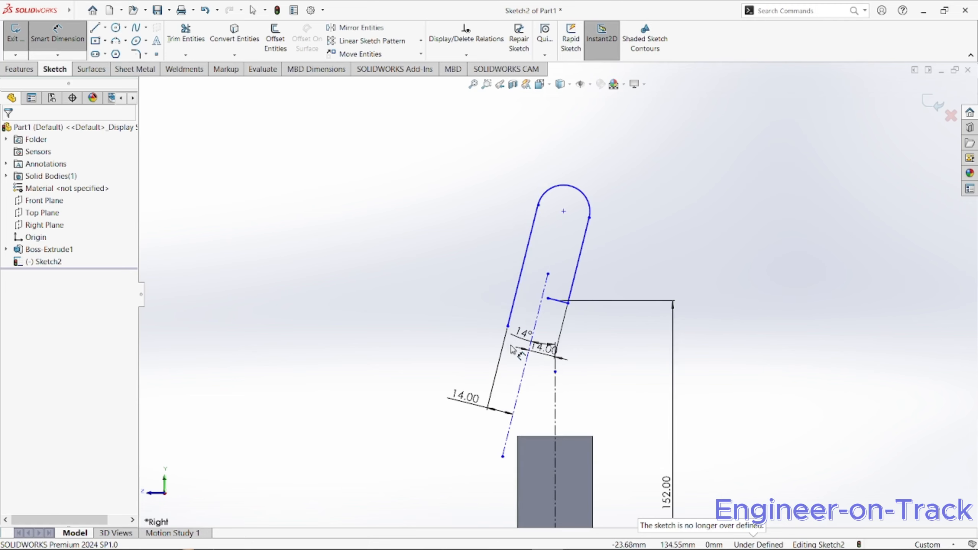
scroll(562, 327, "down", 3)
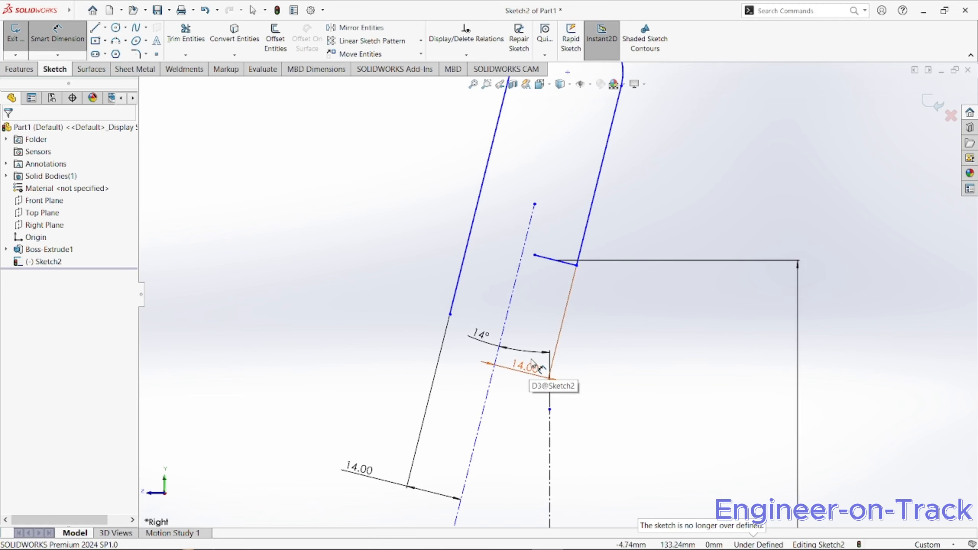
scroll(557, 294, "up", 3)
scroll(512, 283, "down", 3)
scroll(685, 360, "up", 1)
scroll(693, 362, "down", 1)
scroll(600, 208, "up", 1)
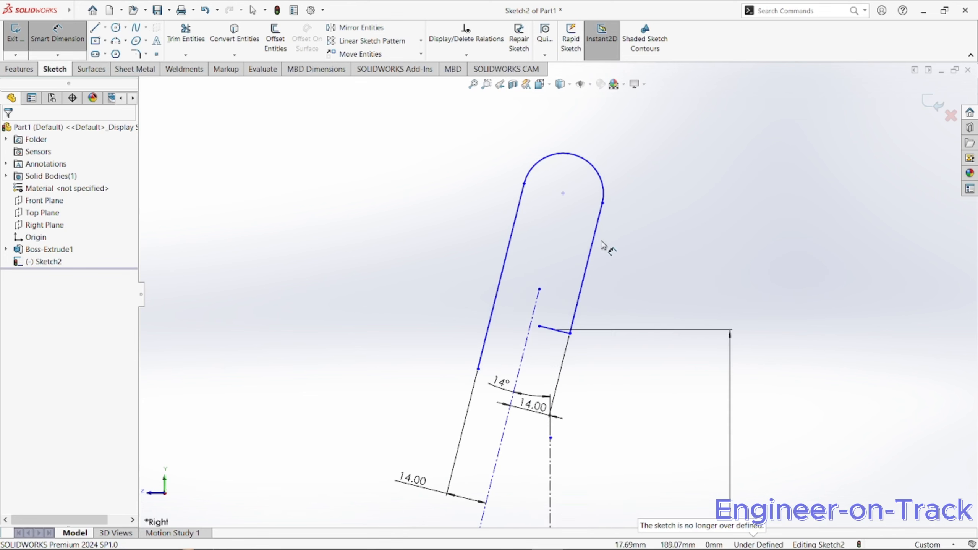
key("Escape")
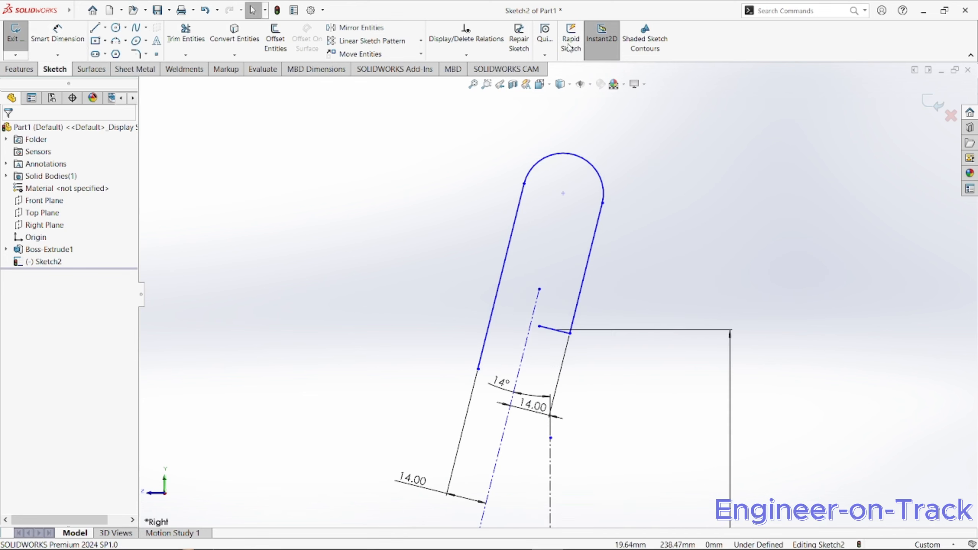
Offset the hook profile 6 mm inward, leaving the construction lines out of the selection
key("ctrl+a")
left_click(500, 444, "ctrl")
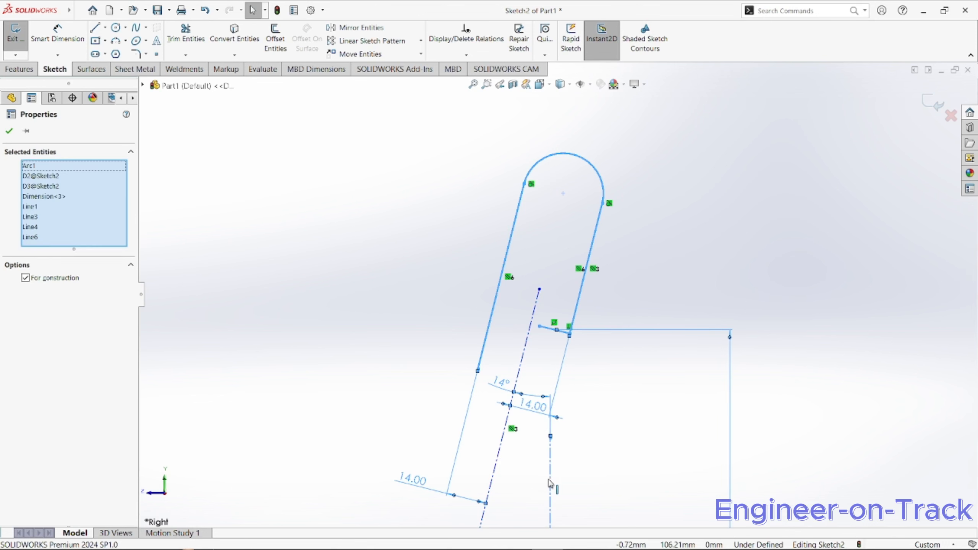
left_click(550, 479, "ctrl")
scroll(560, 308, "up", 2)
left_click(276, 38)
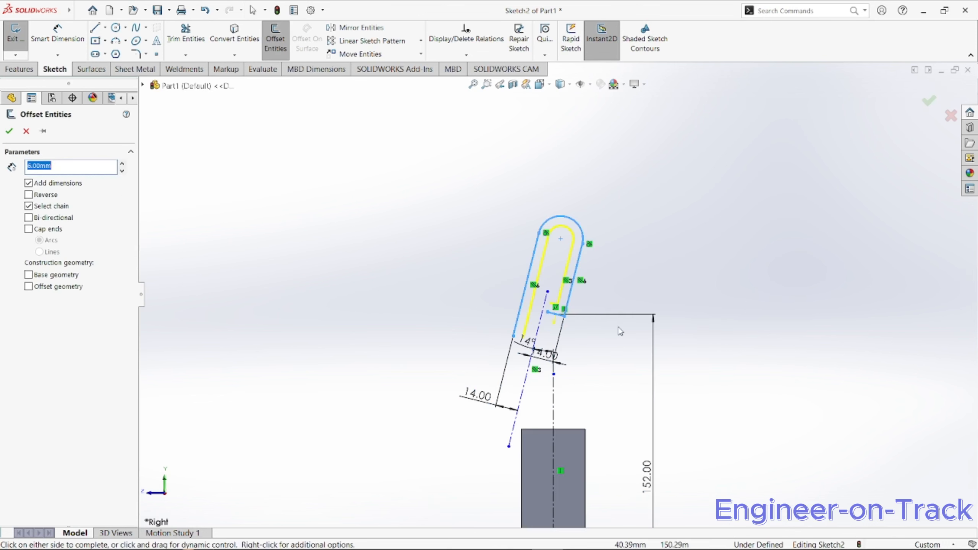
scroll(466, 386, "down", 2)
scroll(439, 405, "down", 1)
scroll(380, 377, "up", 3)
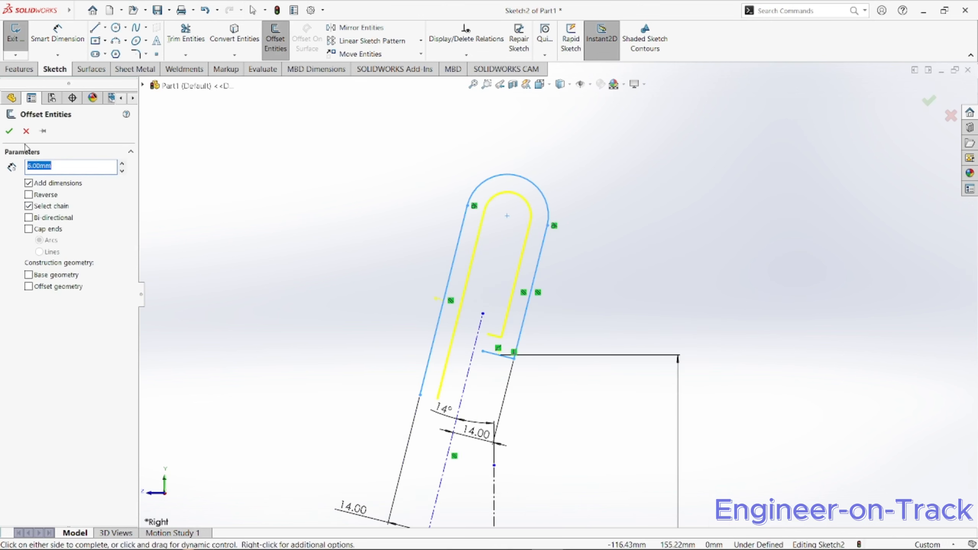
left_click(14, 135)
Delete the short inner line that the offset produced at the end of the shorter leg
scroll(556, 357, "down", 3)
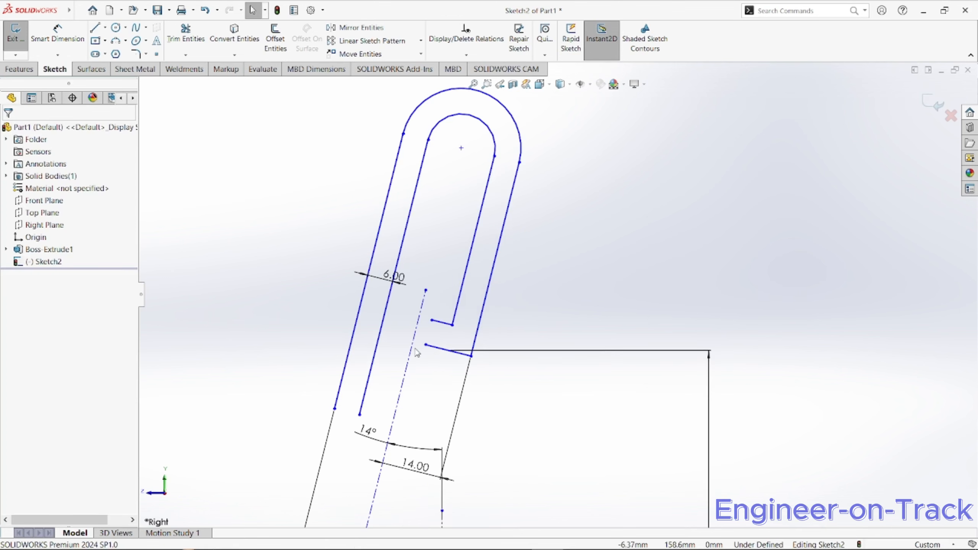
left_click(456, 320)
key("Delete")
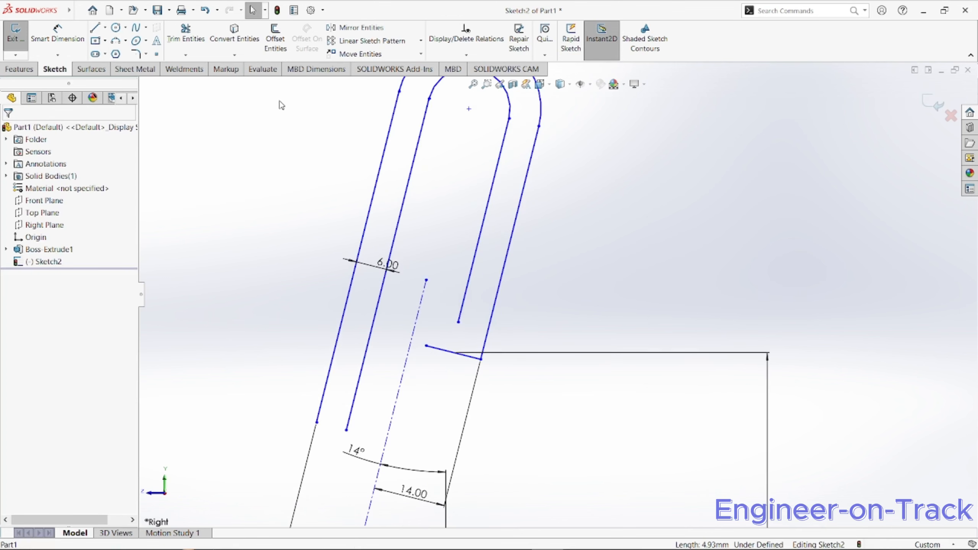
Extend the shorter leg's inner line to the end line and trim the end line's overhang past it
left_click(186, 35)
left_click(186, 54)
left_click(200, 80)
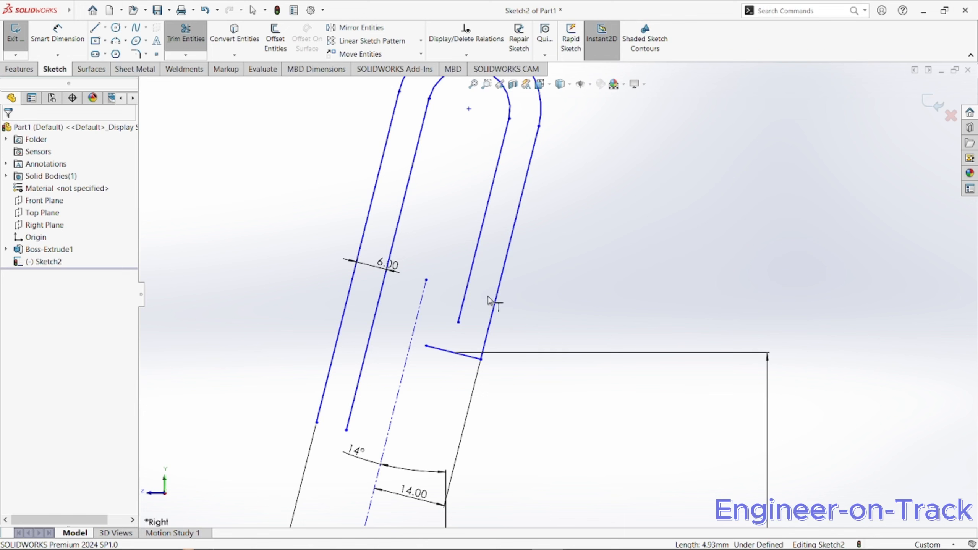
left_click(466, 287)
left_click(183, 35)
left_click(440, 349)
left_click(518, 293)
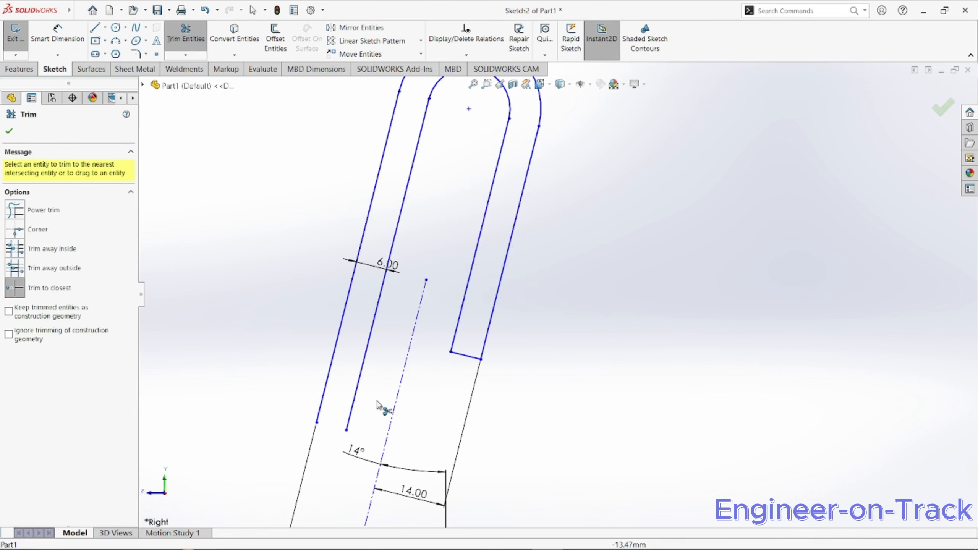
Close the open end of the longer leg with a line joining its outer and inner endpoints
scroll(560, 304, "up", 3)
scroll(560, 304, "down", 3)
scroll(562, 347, "up", 3)
scroll(516, 312, "down", 3)
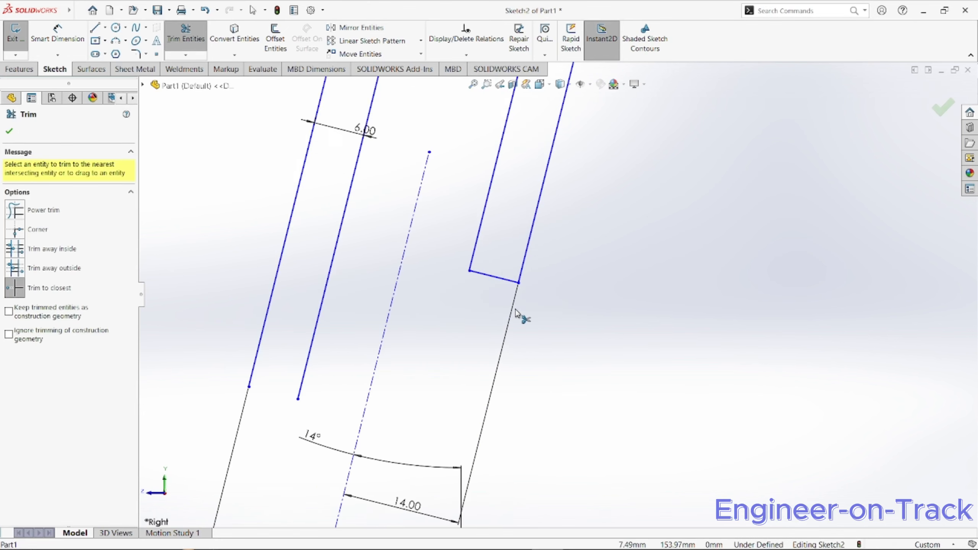
left_click(46, 37)
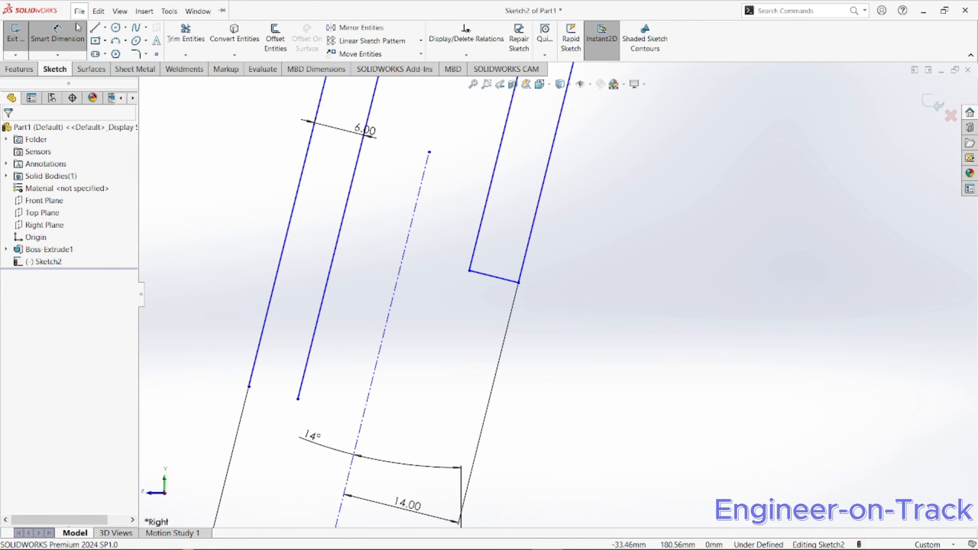
left_click(95, 27)
left_click(249, 386)
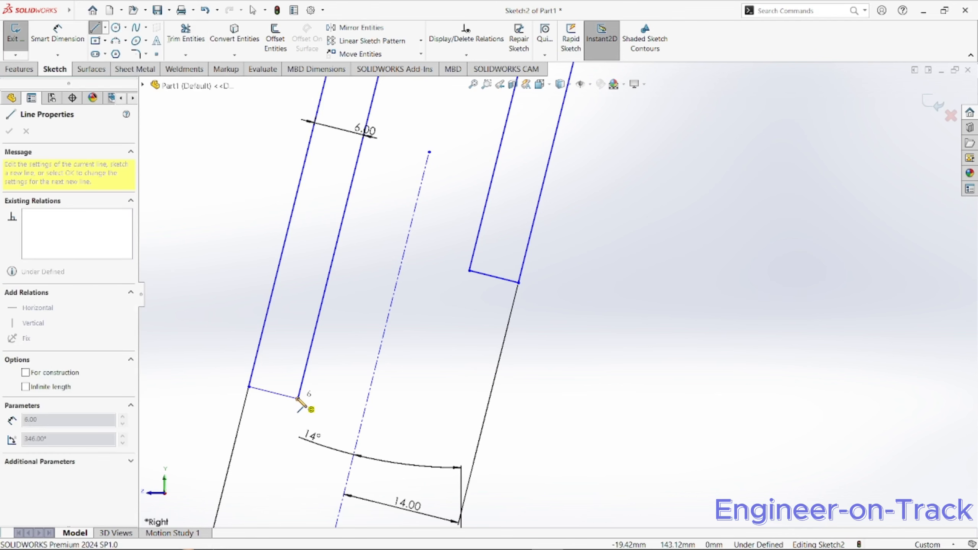
left_click(297, 398)
left_click(9, 131)
scroll(526, 333, "up", 3)
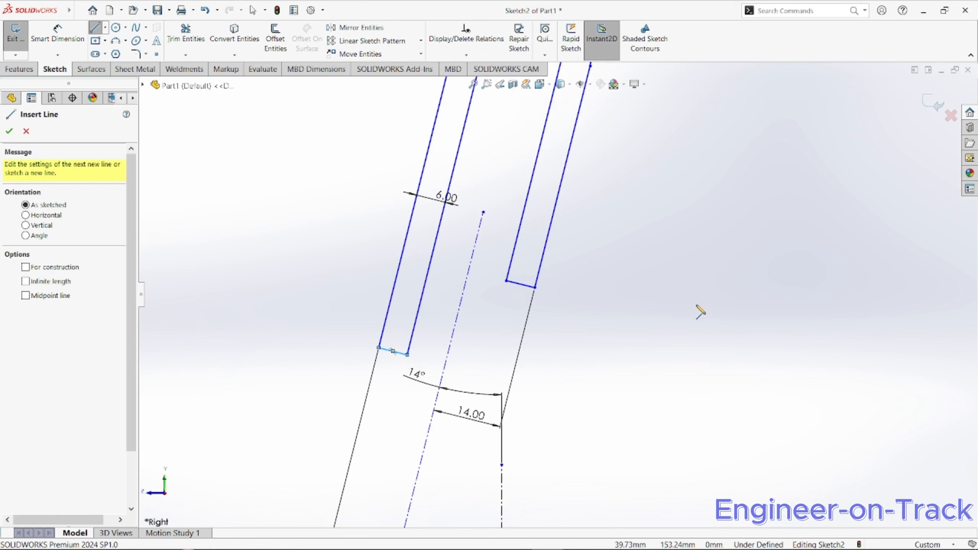
left_click(685, 321)
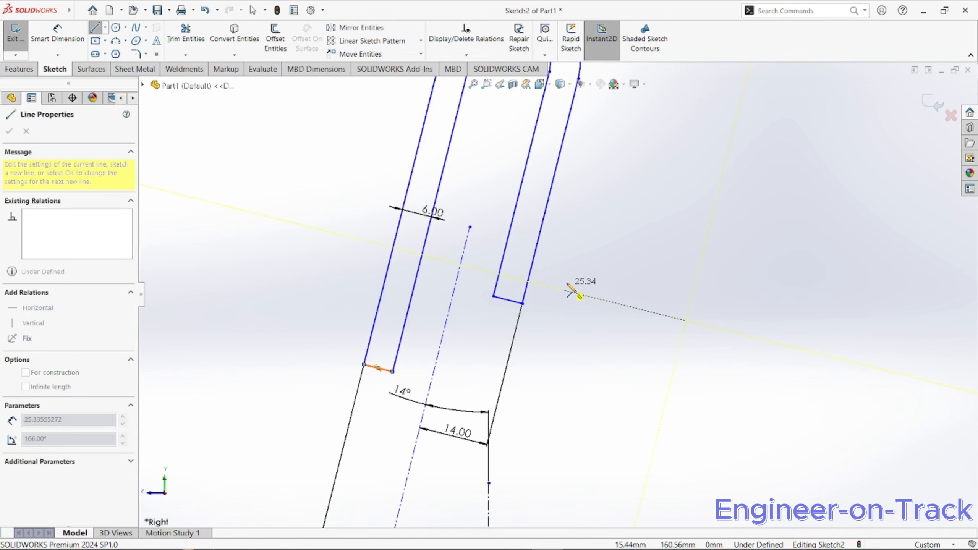
scroll(546, 170, "up", 3)
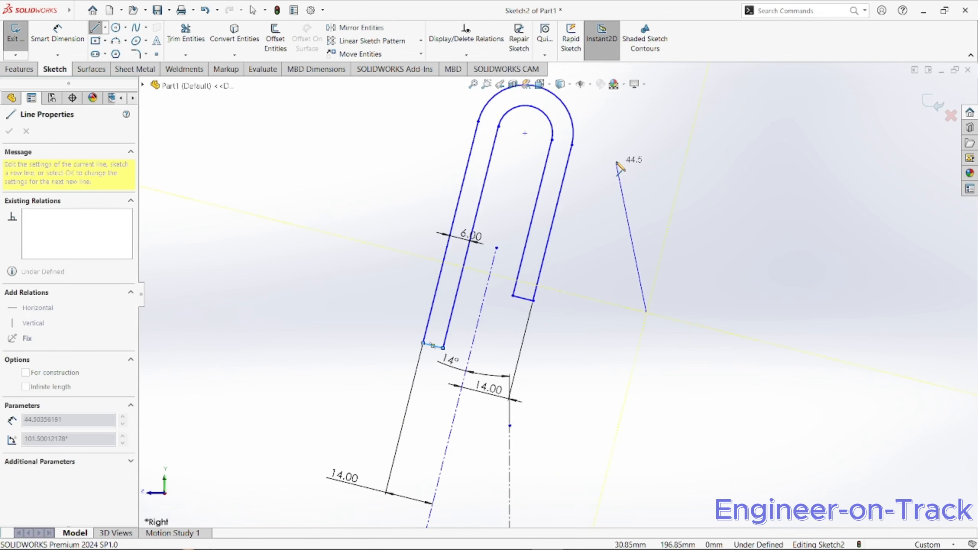
key("Escape")
scroll(509, 236, "up", 2)
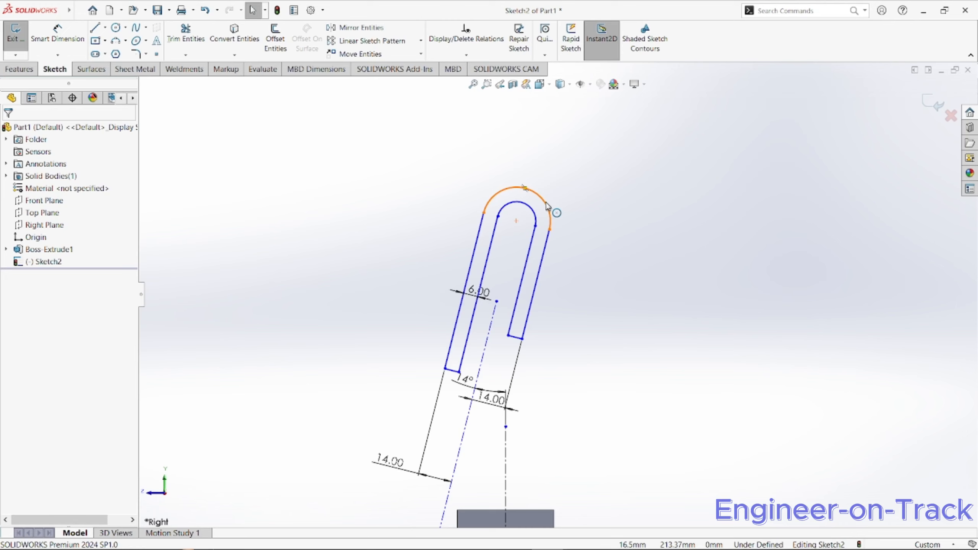
left_click(549, 230)
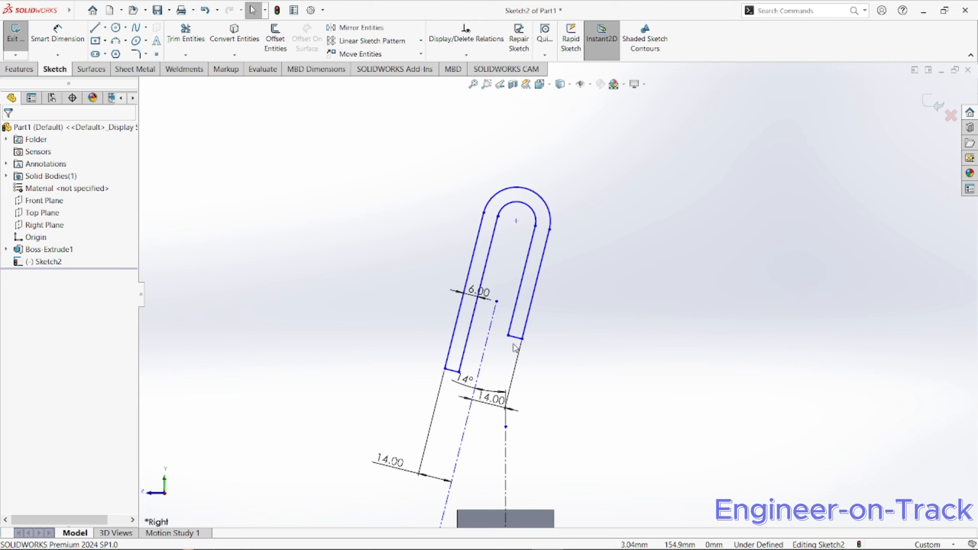
Dimension the height from the base plate's upper edge to the shorter leg's end line as 152 mm
scroll(554, 296, "up", 2)
scroll(548, 339, "down", 3)
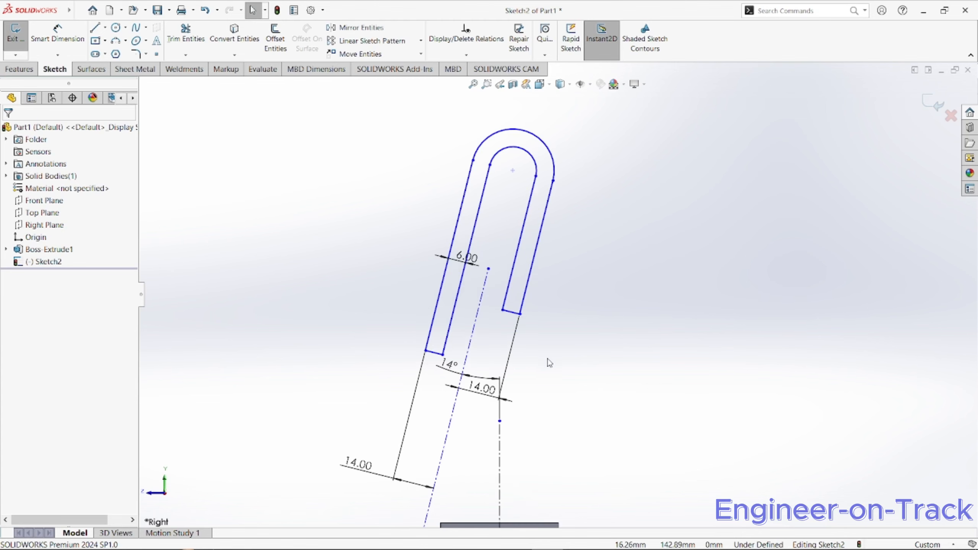
left_click(57, 39)
scroll(531, 358, "down", 5)
left_click(479, 237)
scroll(475, 350, "up", 6)
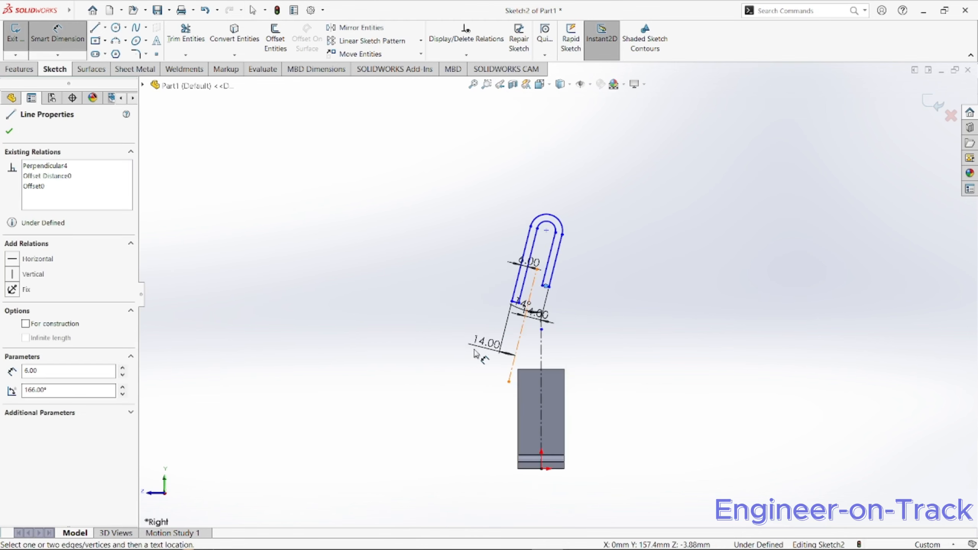
scroll(551, 408, "down", 3)
left_click(570, 365)
left_click(647, 237)
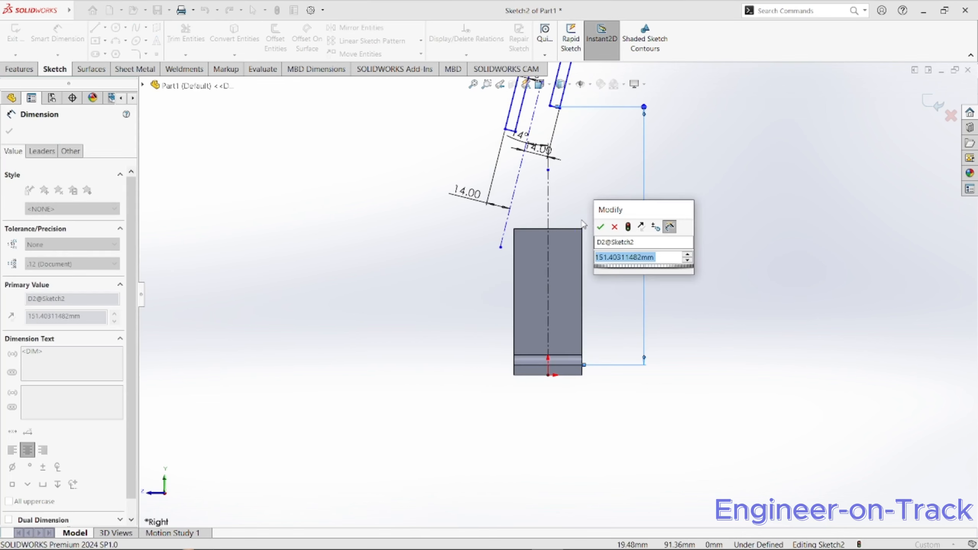
type("152")
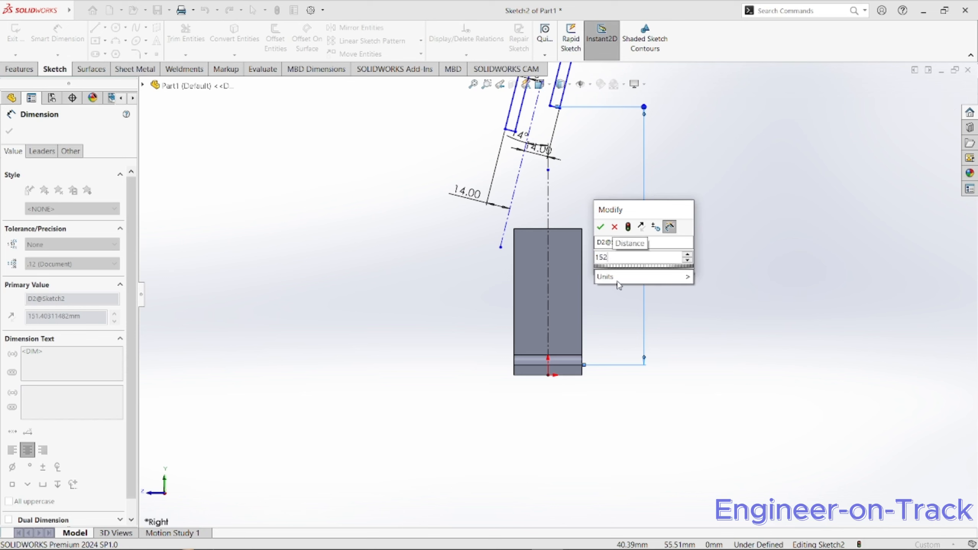
key("Return")
Make the midpoint of the shorter leg's end line coincident with the vertical construction line
scroll(587, 116, "down", 5)
scroll(510, 164, "up", 5)
scroll(553, 235, "down", 3)
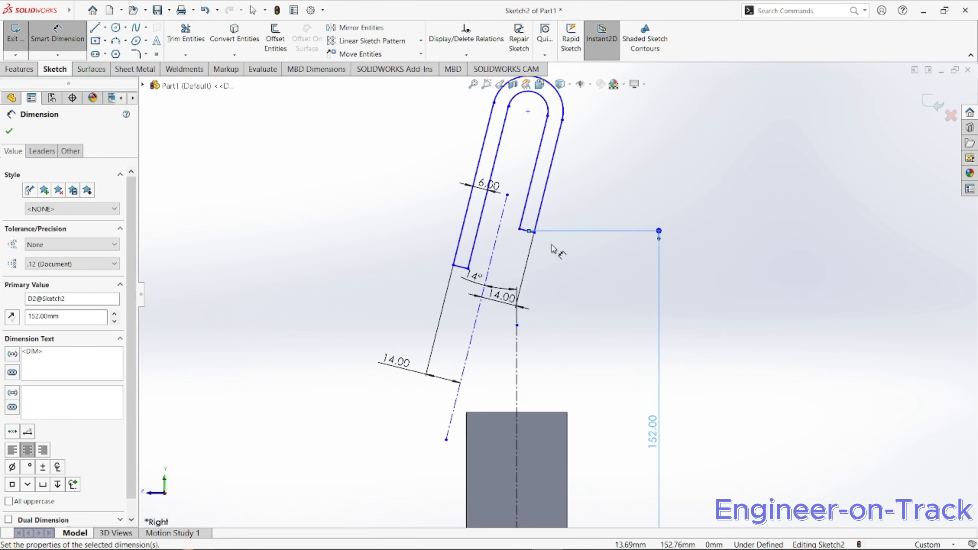
scroll(534, 230, "down", 3)
key("Escape")
left_click(527, 230)
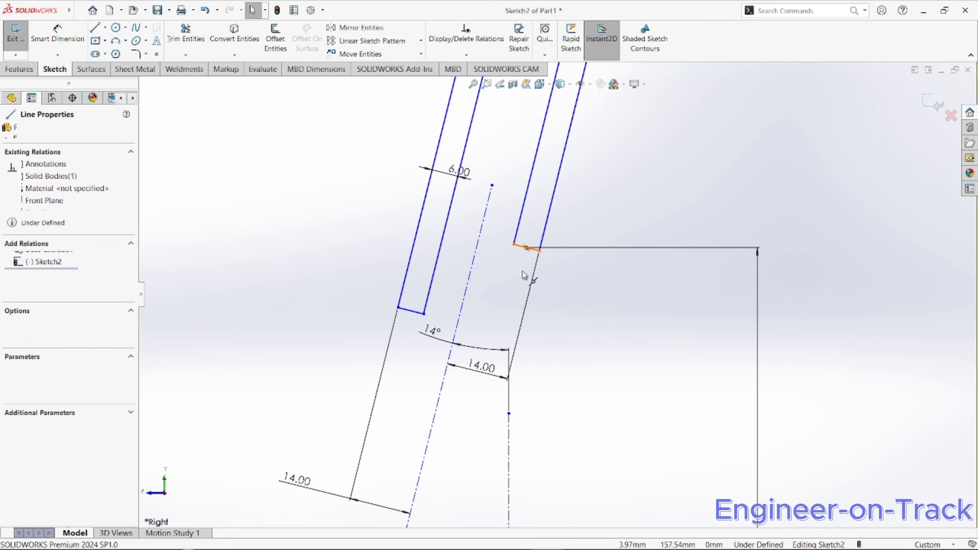
left_click(508, 414, "ctrl")
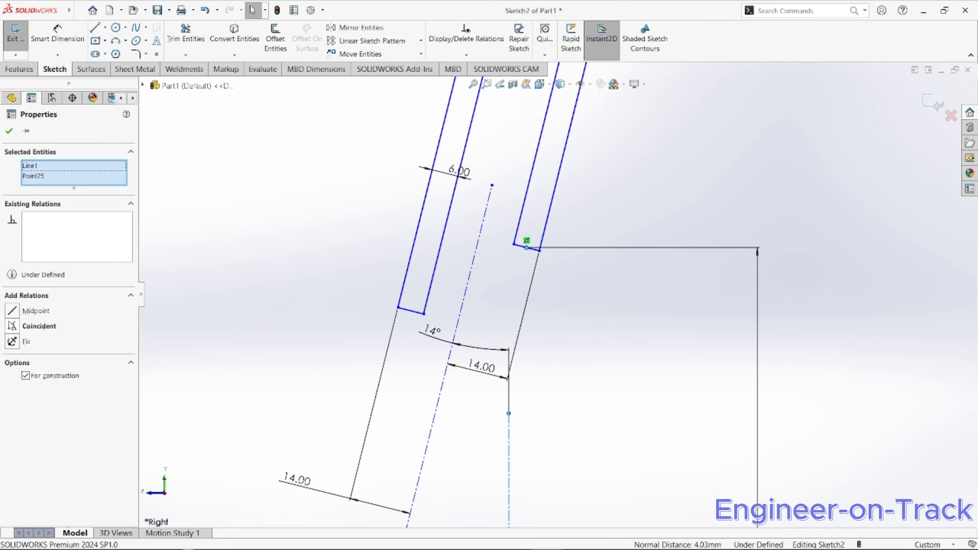
left_click(12, 325)
scroll(557, 144, "up", 3)
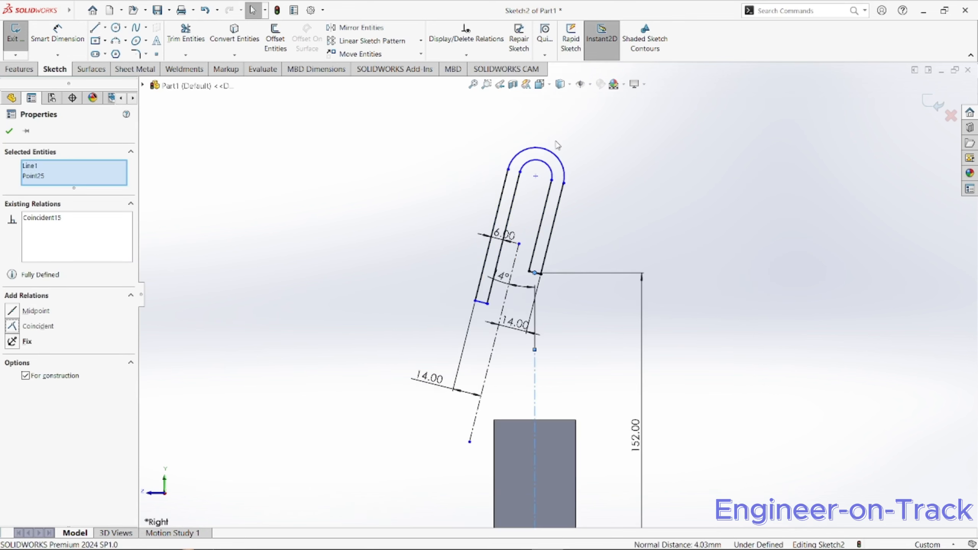
Dimension the distance from the longer leg's end line to the arc centre as 90-6 mm
scroll(556, 144, "down", 5)
scroll(554, 293, "up", 3)
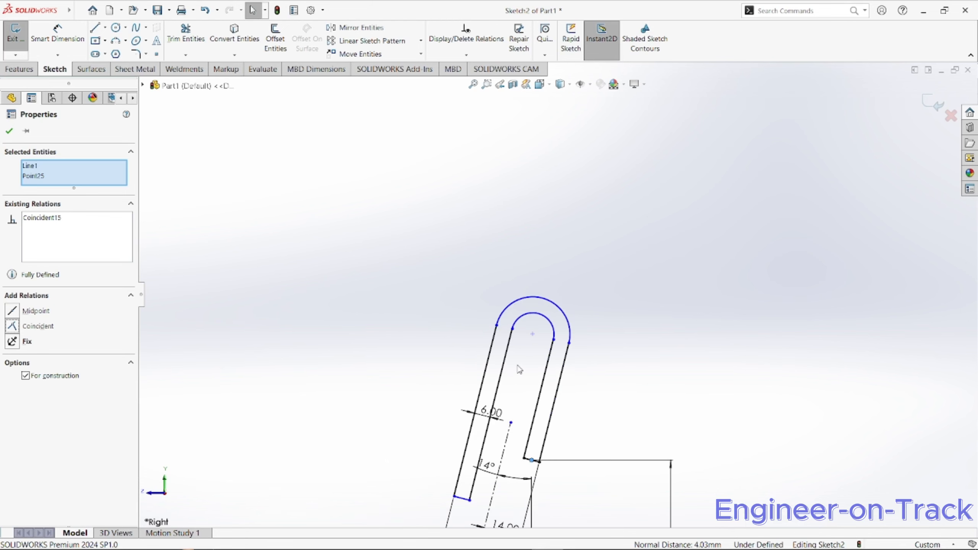
key("d")
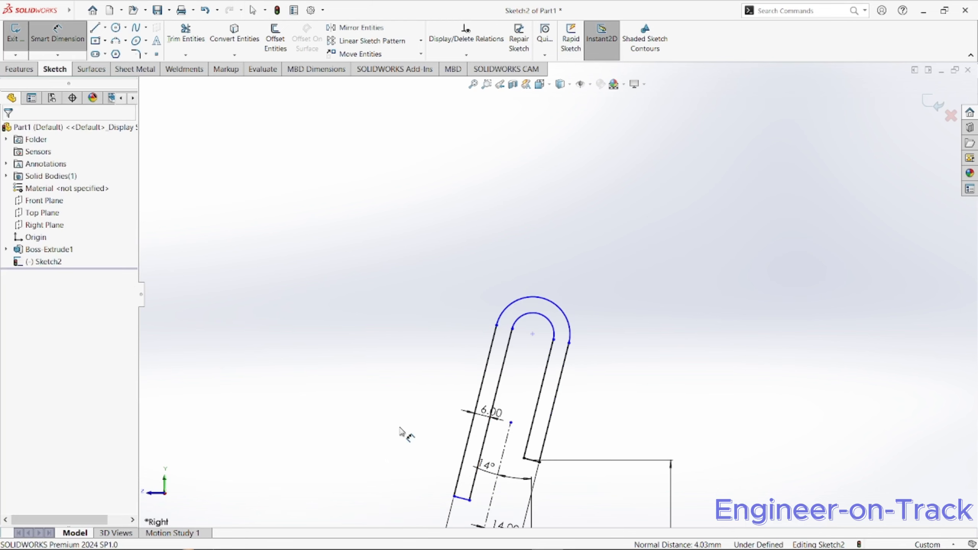
scroll(451, 507, "down", 2)
left_click(467, 488)
left_click(571, 250)
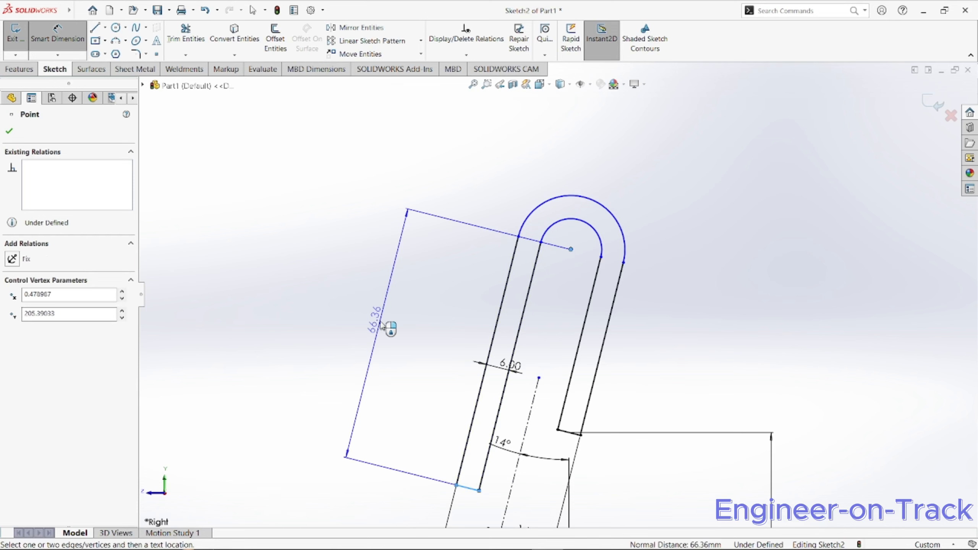
left_click(381, 325)
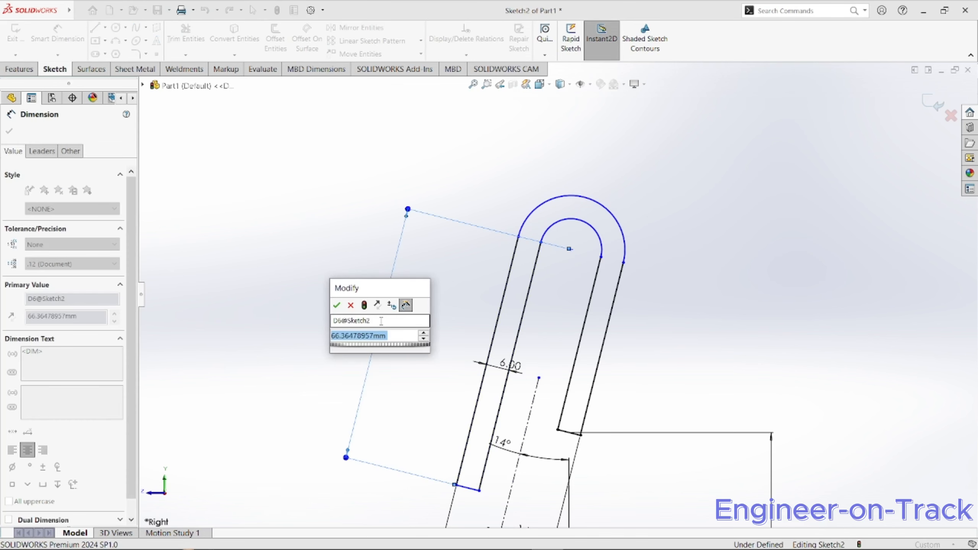
type("90-6")
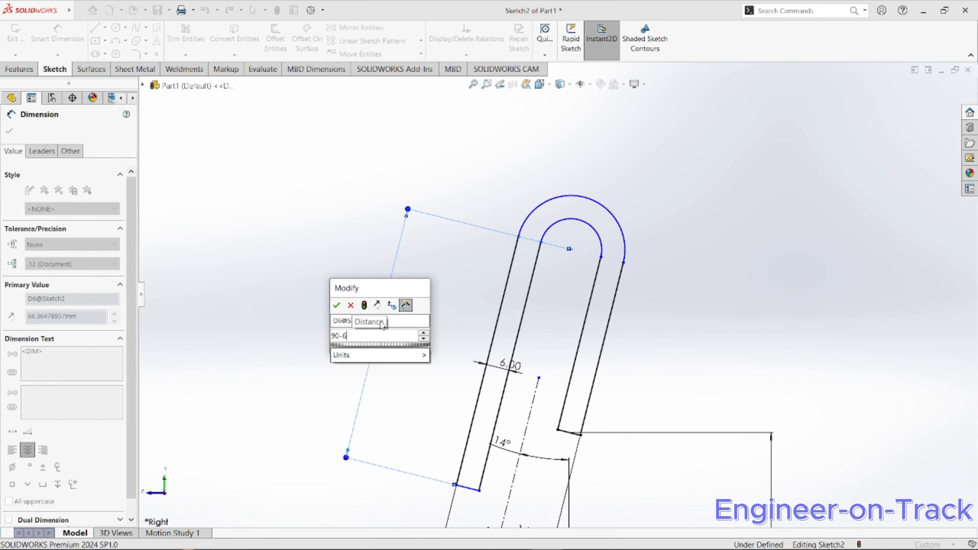
key("Return")
scroll(577, 241, "up", 4)
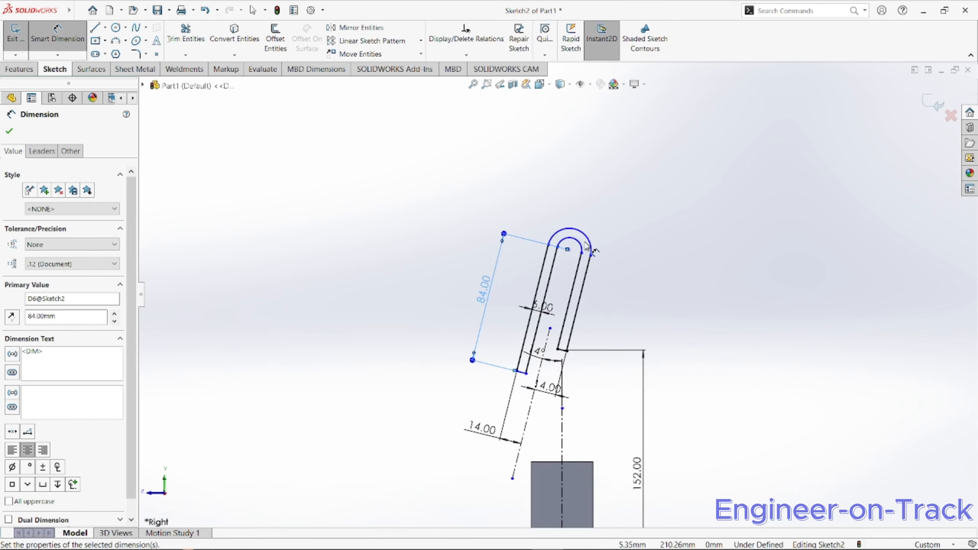
Try to dimension the radius of the hook's inner arc
scroll(578, 241, "down", 1)
left_click(577, 250)
scroll(558, 231, "down", 2)
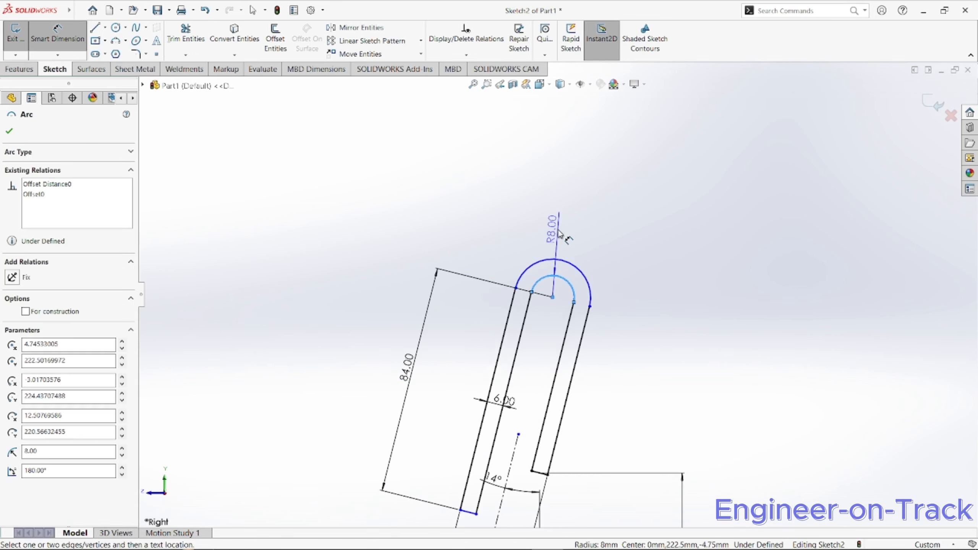
left_click(530, 225)
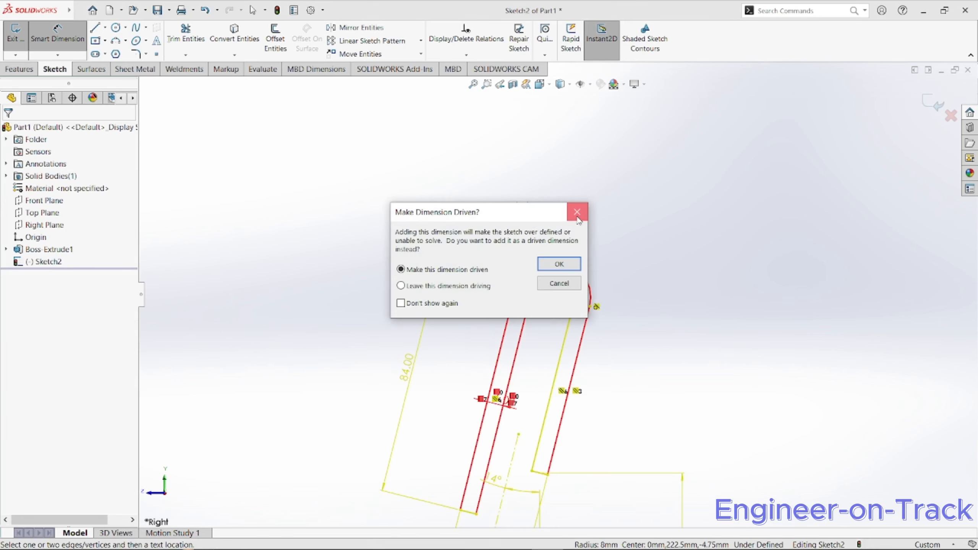
left_click(577, 213)
scroll(549, 304, "down", 5)
scroll(616, 204, "down", 1)
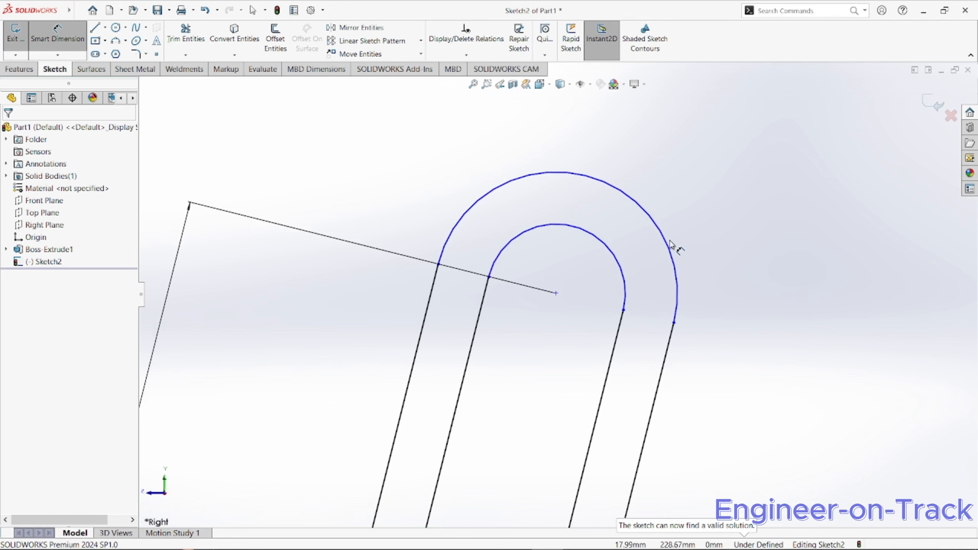
Try to dimension the radius of the hook's outer arc
left_click(623, 241)
left_click(631, 220)
left_click(563, 284)
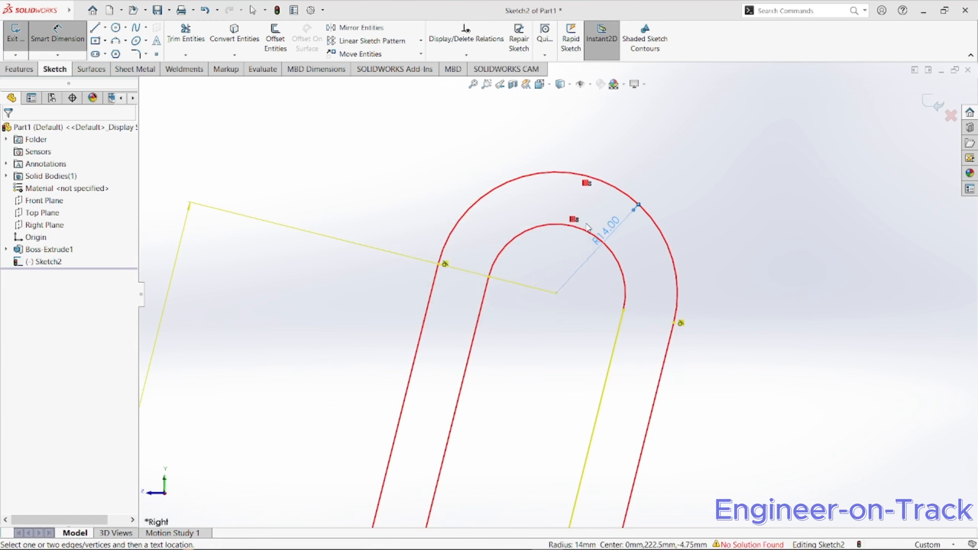
Try to dimension the length of the longer leg's end line
scroll(561, 285, "up", 6)
scroll(490, 485, "down", 5)
left_click(498, 446)
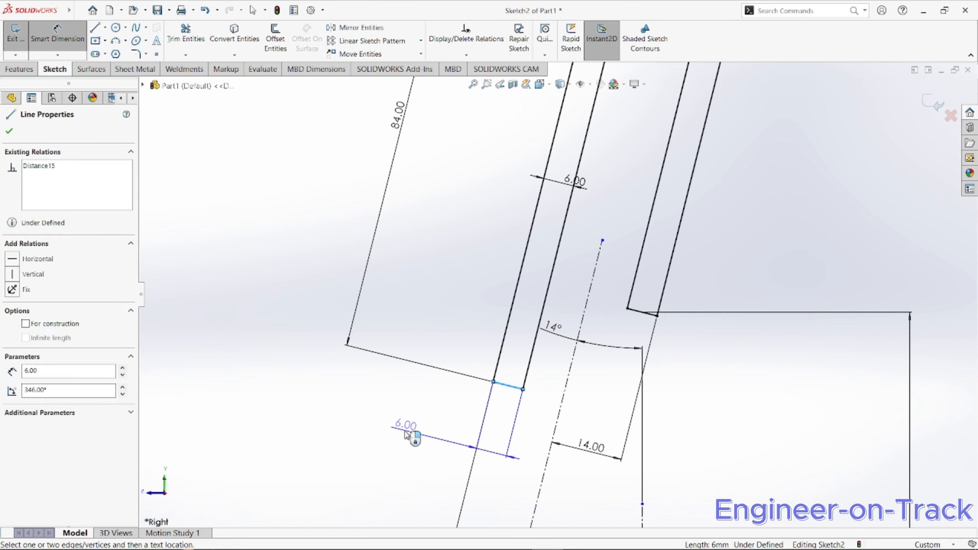
key("Escape")
scroll(558, 293, "up", 2)
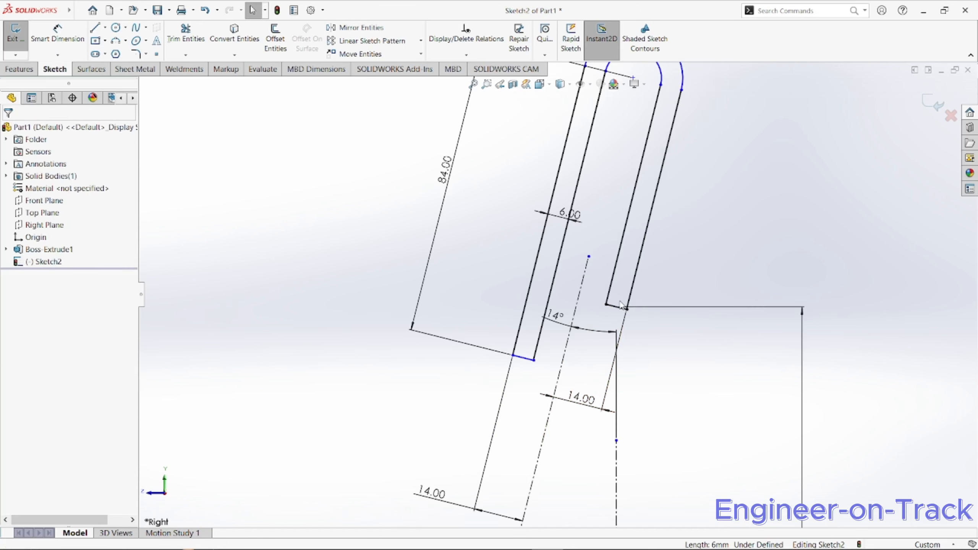
Dimension the vertical distance from the bracket's lower leg to the hook's arc centre as 216 mm
scroll(602, 267, "up", 2)
scroll(612, 136, "down", 3)
scroll(550, 346, "up", 2)
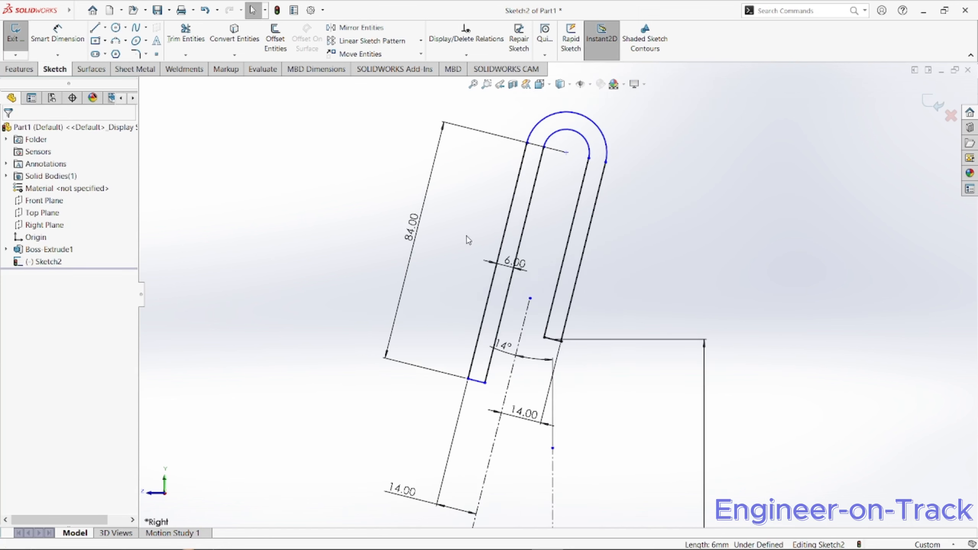
right_click_drag(467, 236, 456, 113)
left_click(566, 152)
scroll(553, 328, "down", 4)
scroll(557, 382, "up", 7)
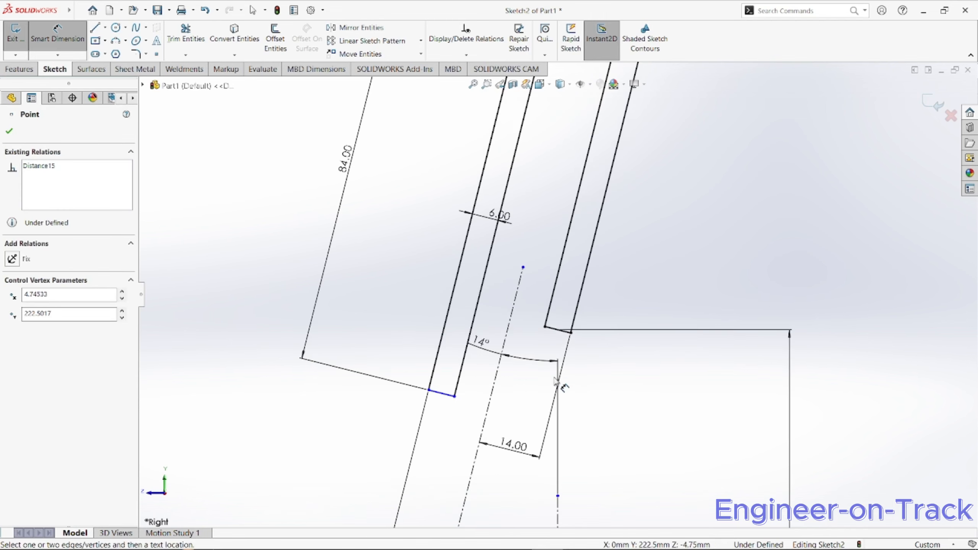
left_click(571, 490)
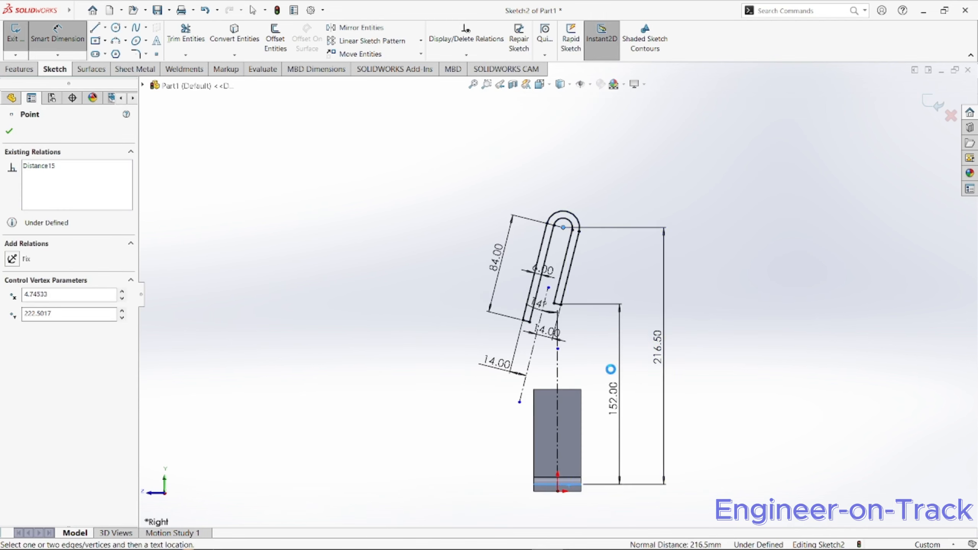
left_click(613, 368)
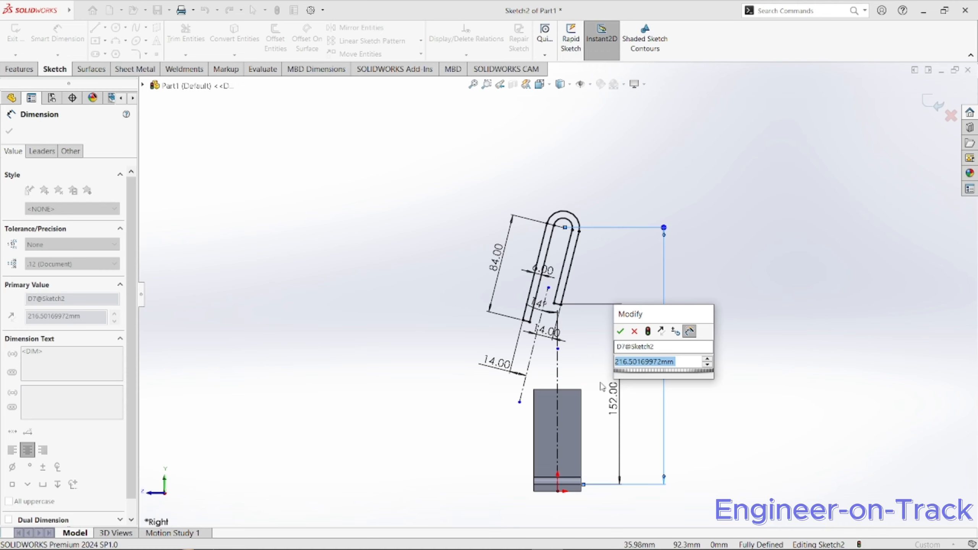
type("216")
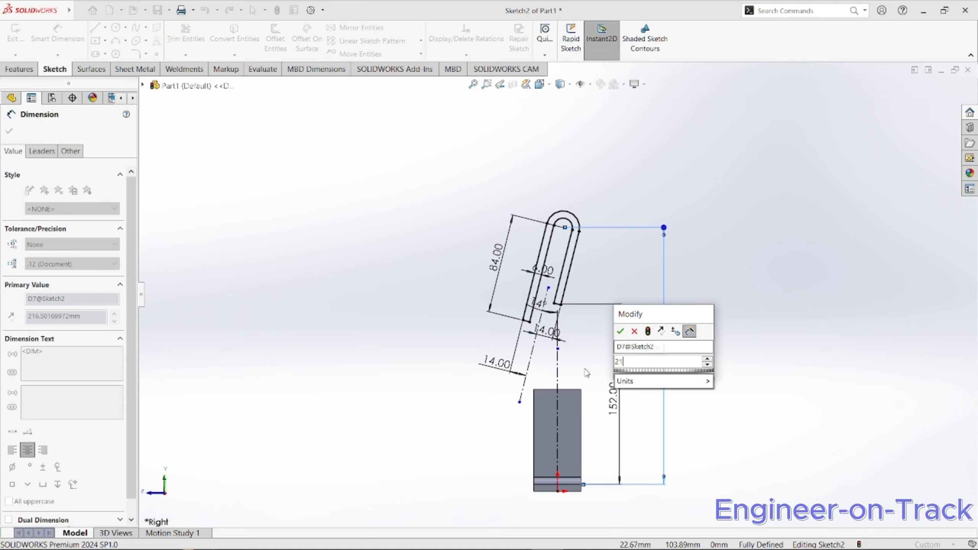
key("Return")
key("Escape")
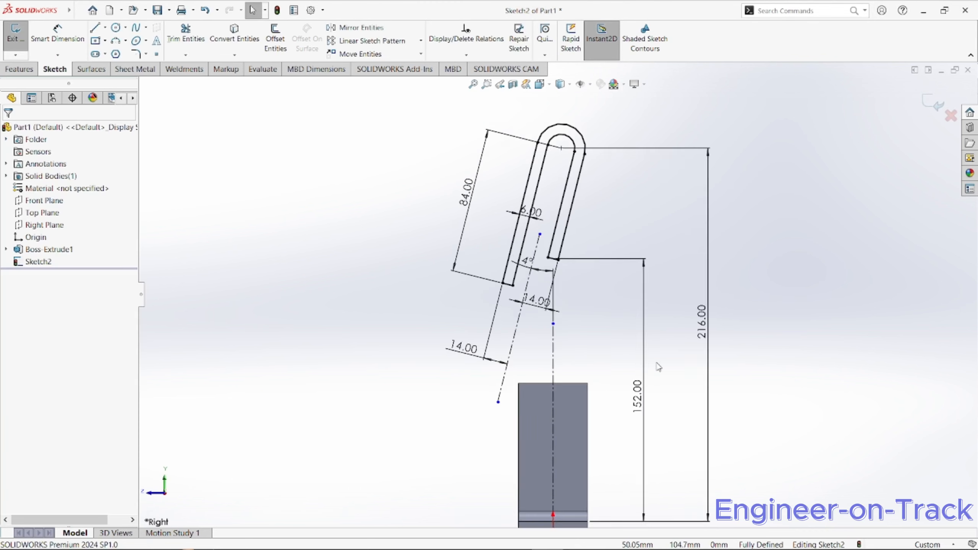
Lengthen the vertical centreline up to the hook's shorter leg and reposition the nearby 14 mm and 14° dimensions for legibility
scroll(570, 369, "down", 3)
left_click(549, 255)
mouse_move(550, 250)
left_mouse_down()
mouse_move(548, 289)
mouse_move(547, 211)
left_mouse_up()
left_click(538, 341)
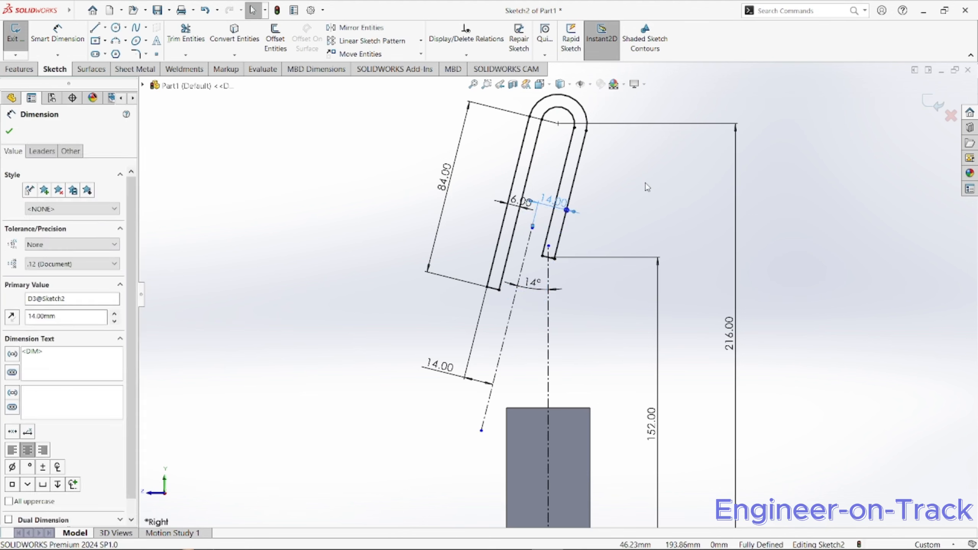
left_click(547, 275)
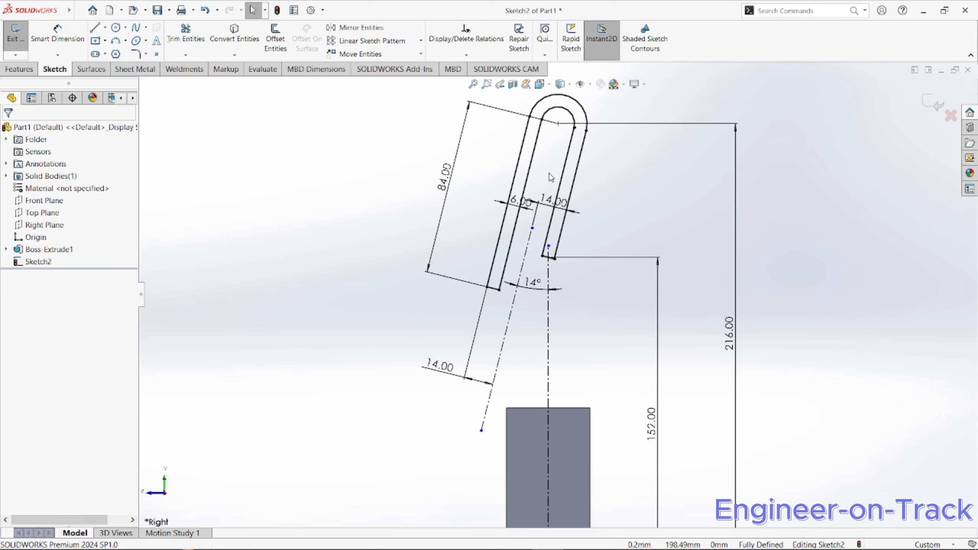
Finish and exit the hook profile sketch
scroll(557, 295, "up", 5)
scroll(573, 318, "down", 3)
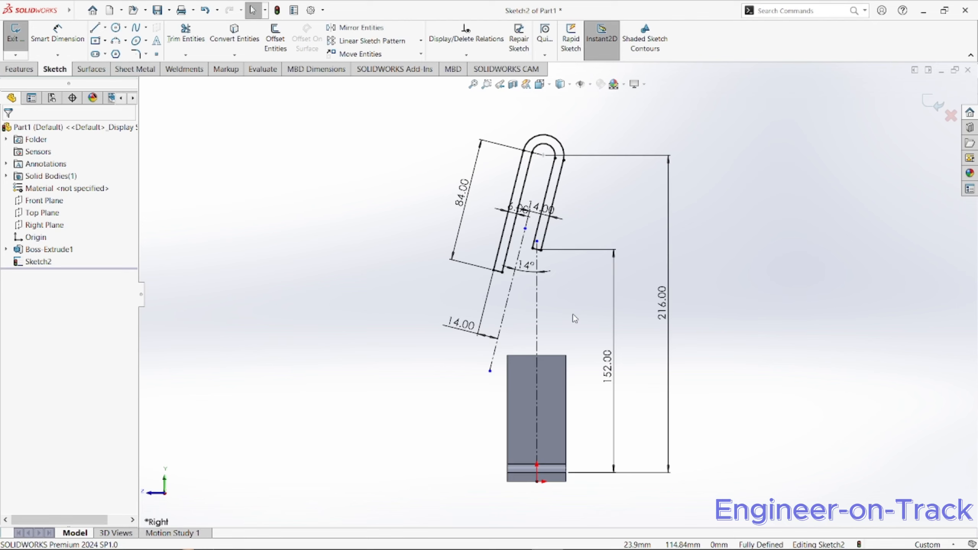
scroll(579, 316, "up", 2)
scroll(581, 277, "down", 3)
scroll(554, 299, "up", 3)
left_click(12, 41)
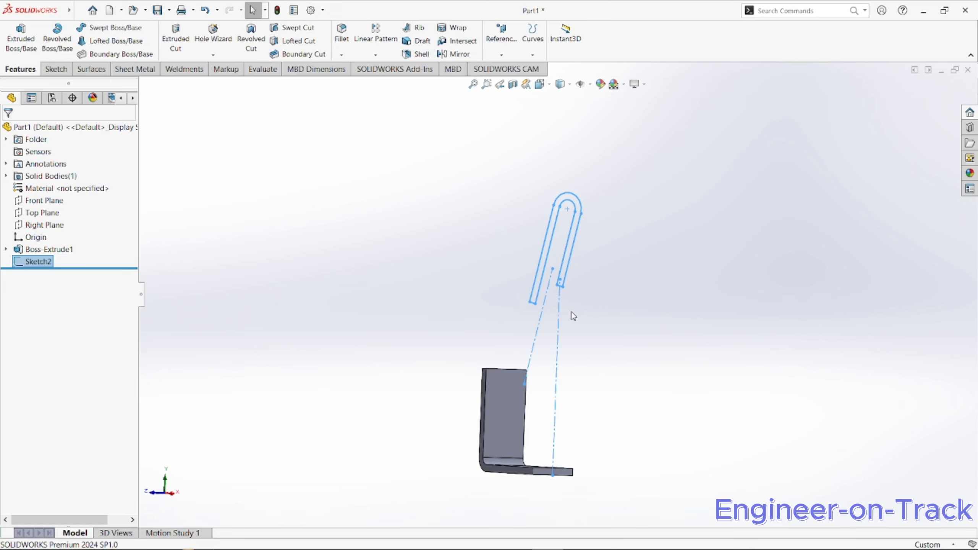
Set up a 40 mm mid-plane extrusion of the hook profile, starting at a 160-20 mm offset in the reversed direction
left_click(29, 55)
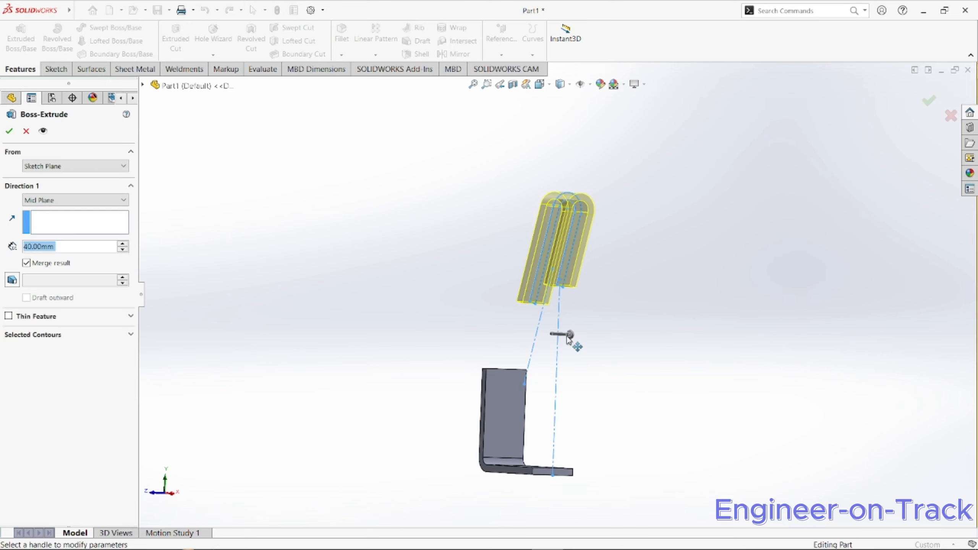
middle_click_drag(563, 333, 477, 273)
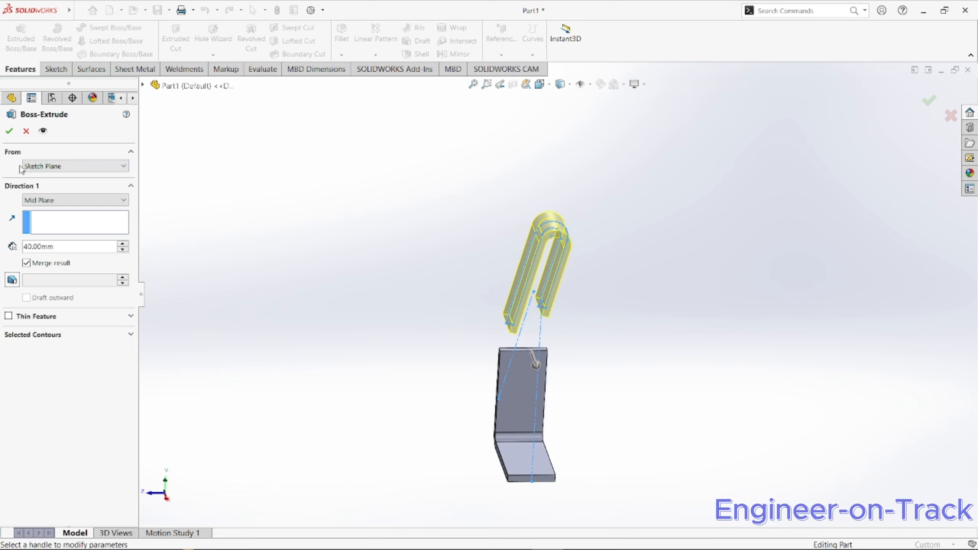
left_click(23, 166)
left_click(38, 202)
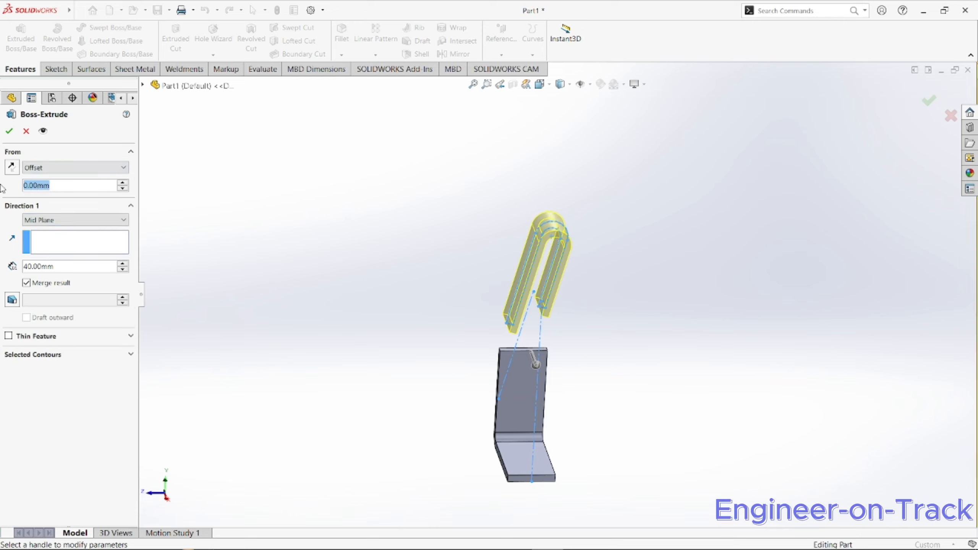
type("160")
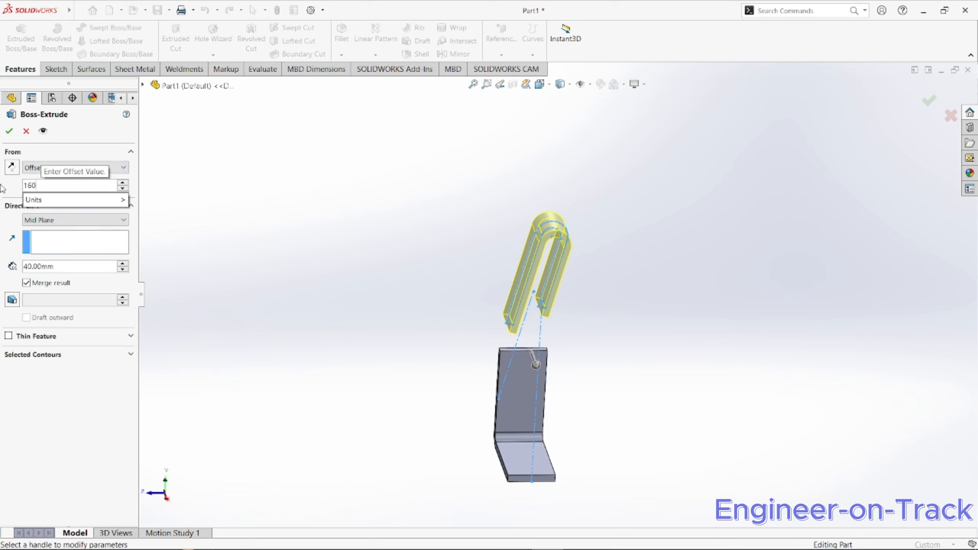
type("-")
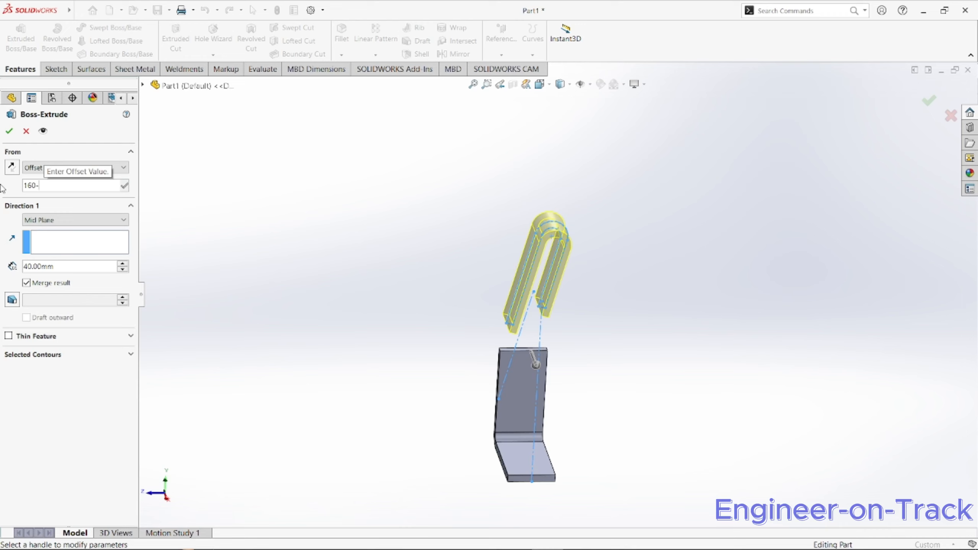
type("20")
key("Return")
left_click(13, 170)
middle_click_drag(443, 210, 510, 319)
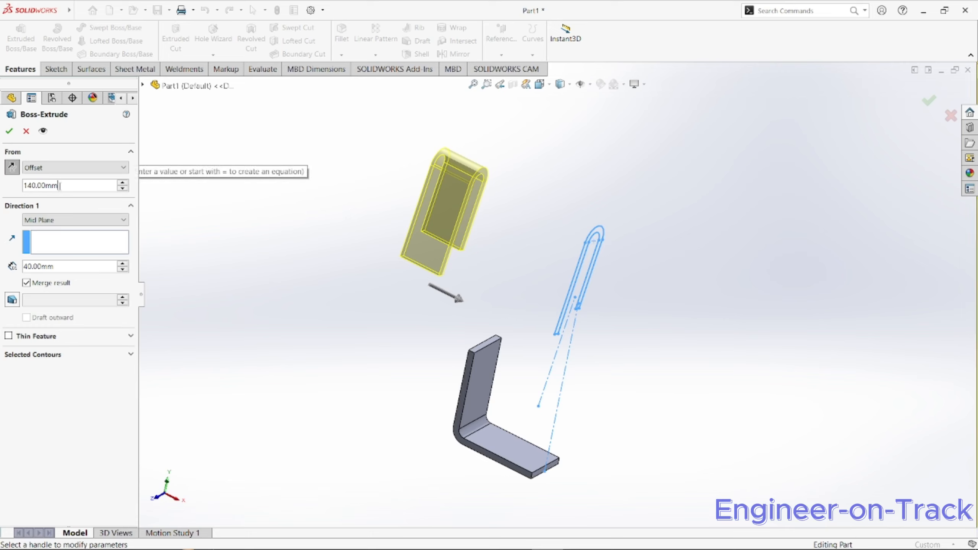
Set the hook extrusion's start offset to 160/2 mm and complete the extrusion
left_click_drag(59, 186, 1, 190)
type("160")
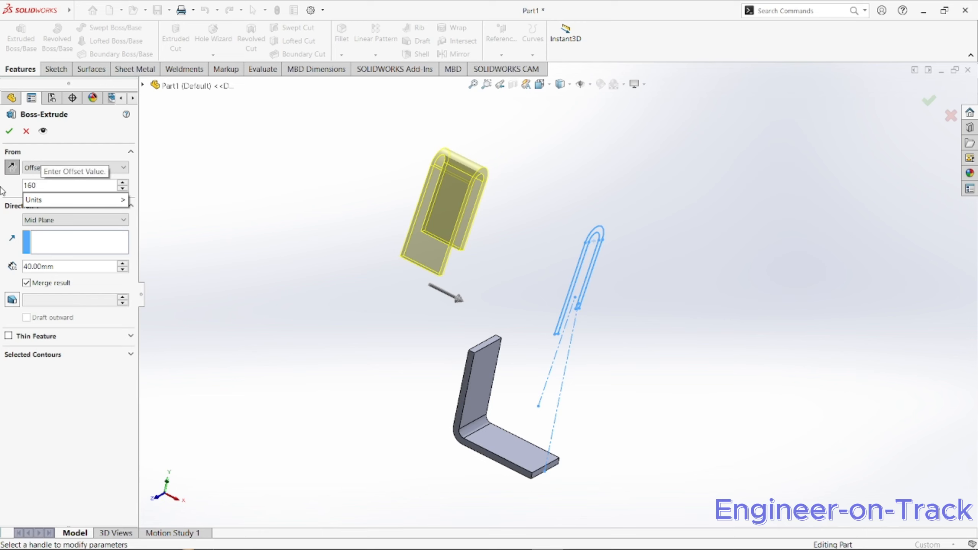
type("/2")
key("Return")
middle_click_drag(651, 285, 680, 226)
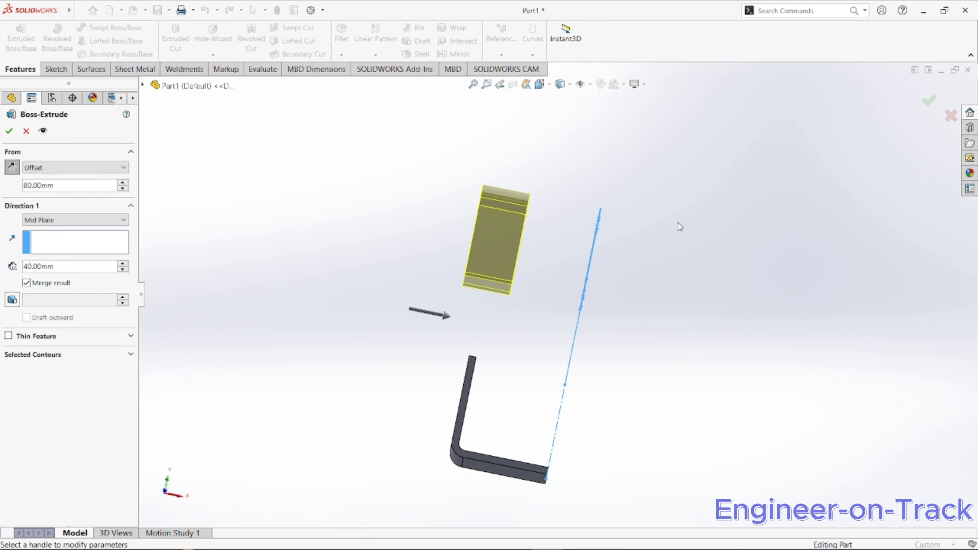
key("Return")
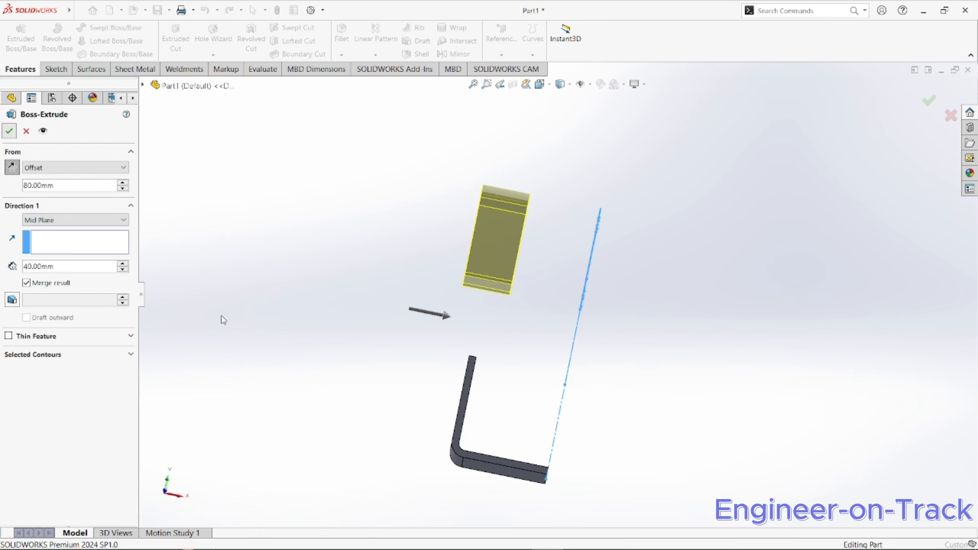
Start a loft using the end face of the hook's shorter leg and the top face of the bracket's upright leg as profiles
middle_click_drag(488, 335, 465, 274)
scroll(479, 304, "down", 8)
scroll(430, 317, "up", 5)
left_click(112, 41)
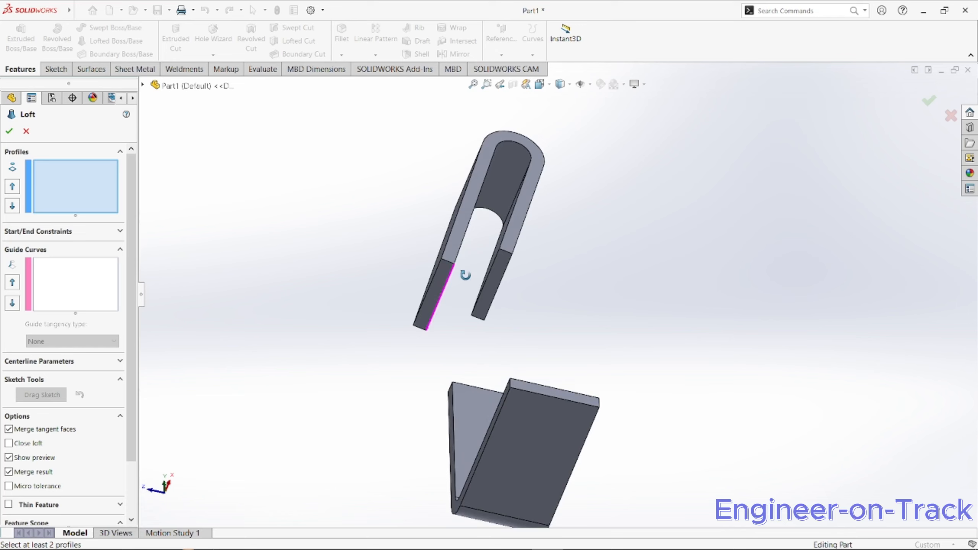
left_click(488, 290)
middle_click_drag(474, 332, 425, 439)
scroll(492, 347, "down", 5)
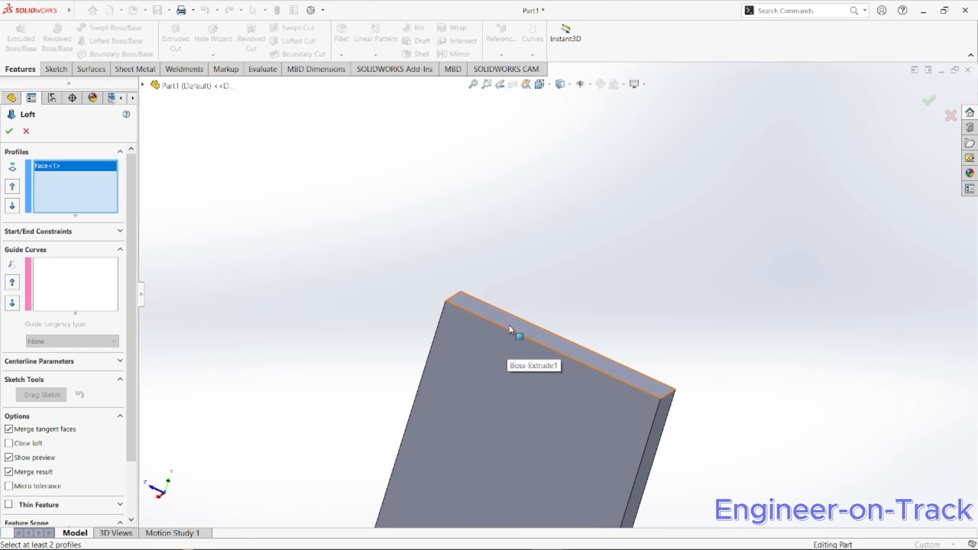
left_click(509, 329)
Set the loft's start constraint to Normal To Profile
middle_click_drag(435, 369, 537, 231)
scroll(537, 232, "up", 3)
scroll(582, 175, "down", 6)
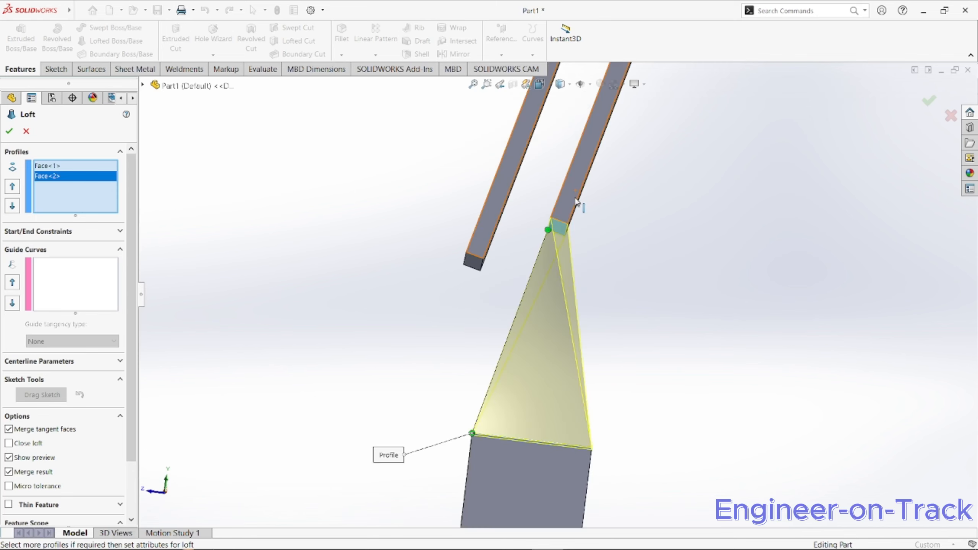
middle_click_drag(576, 193, 547, 201)
middle_click_drag(543, 276, 405, 380)
middle_click_drag(539, 372, 525, 446)
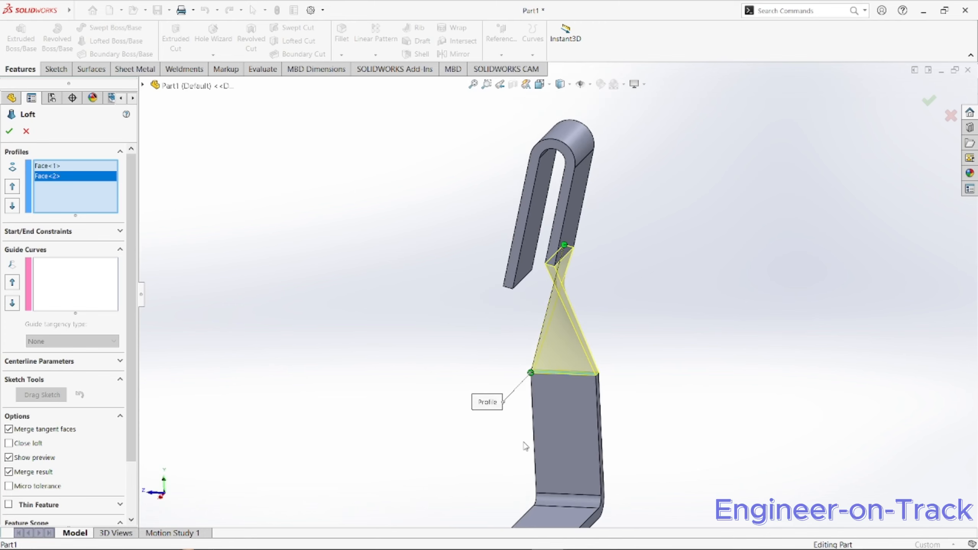
left_click(51, 233)
left_click(53, 264)
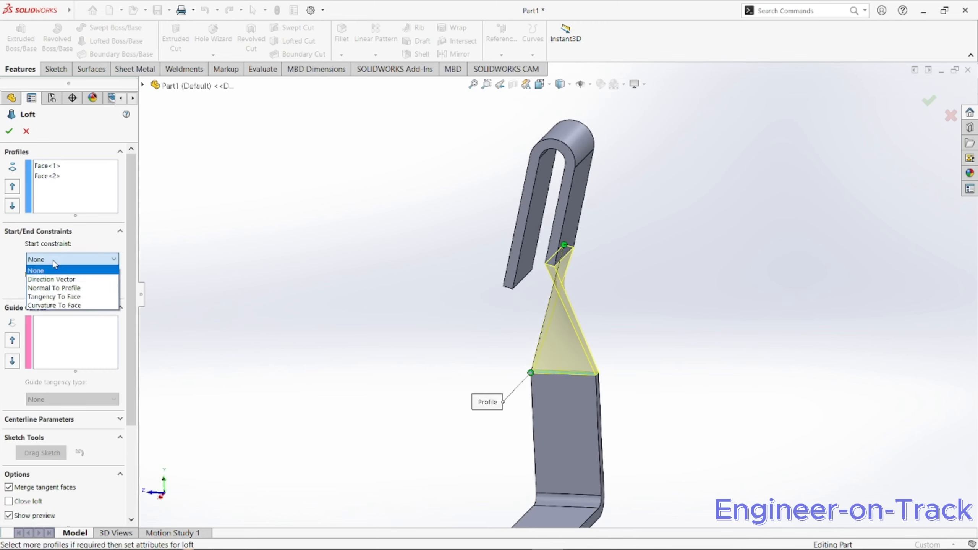
left_click(54, 286)
middle_click_drag(569, 328, 601, 355)
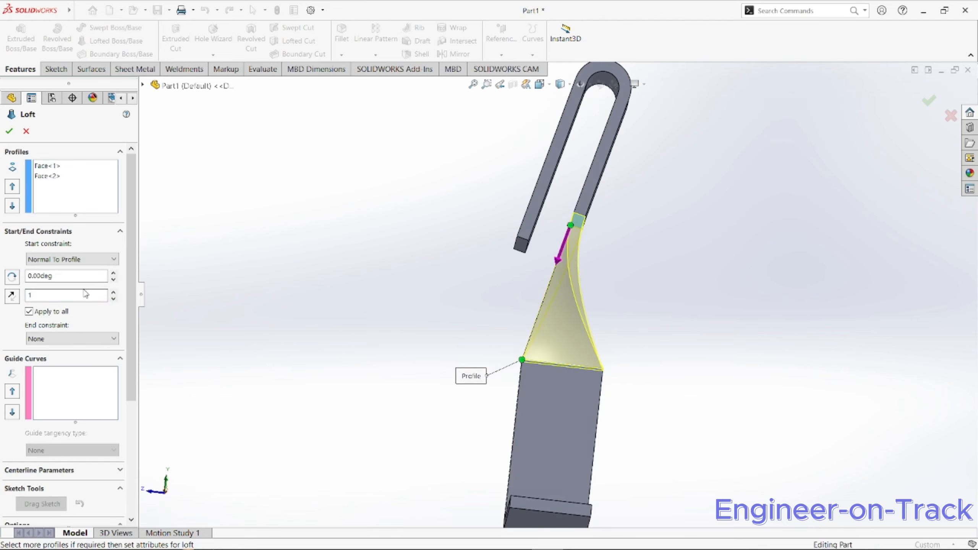
Examine the twist of the loft preview between the hook and the upright leg from several angles and from the front
middle_click_drag(463, 328, 436, 258)
middle_click_drag(567, 282, 508, 338)
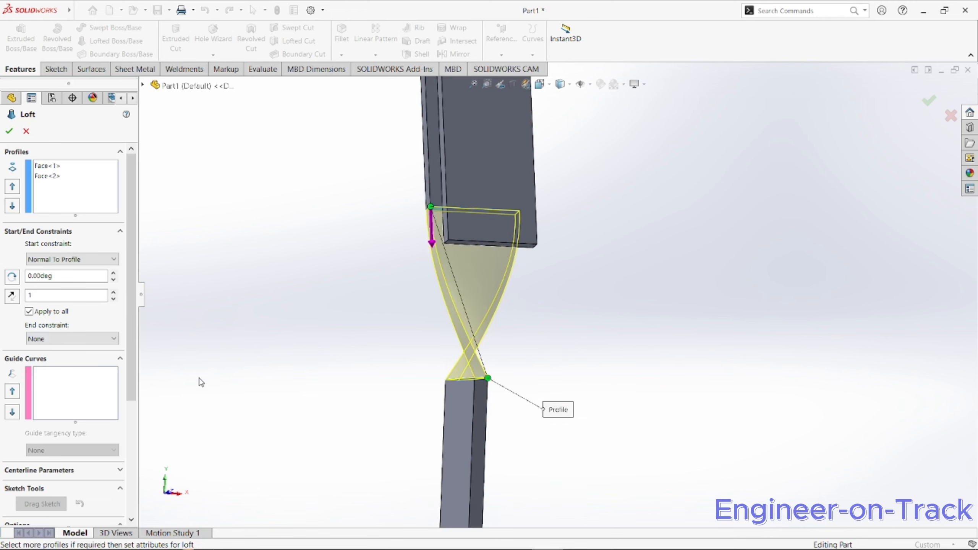
scroll(96, 346, "down", 3)
scroll(116, 398, "up", 1)
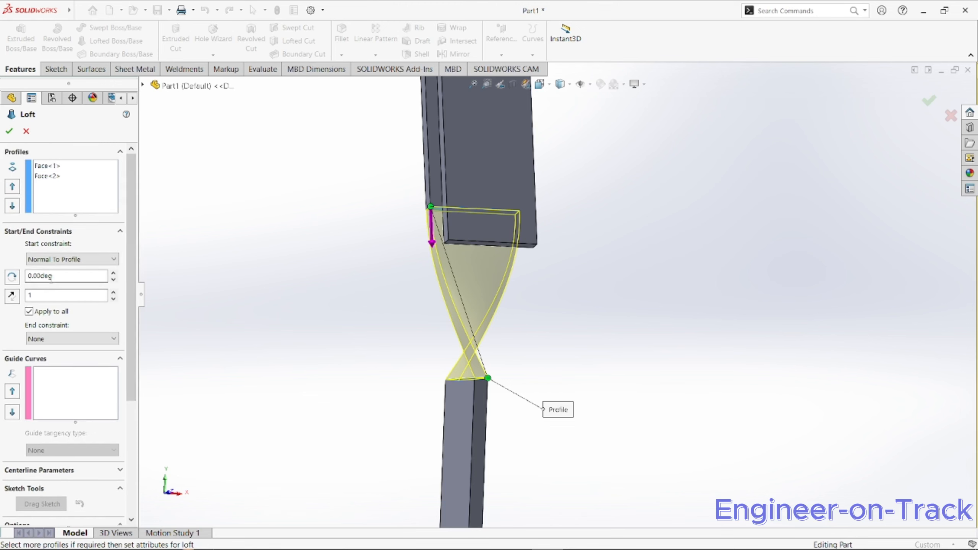
middle_click_drag(484, 385, 504, 387)
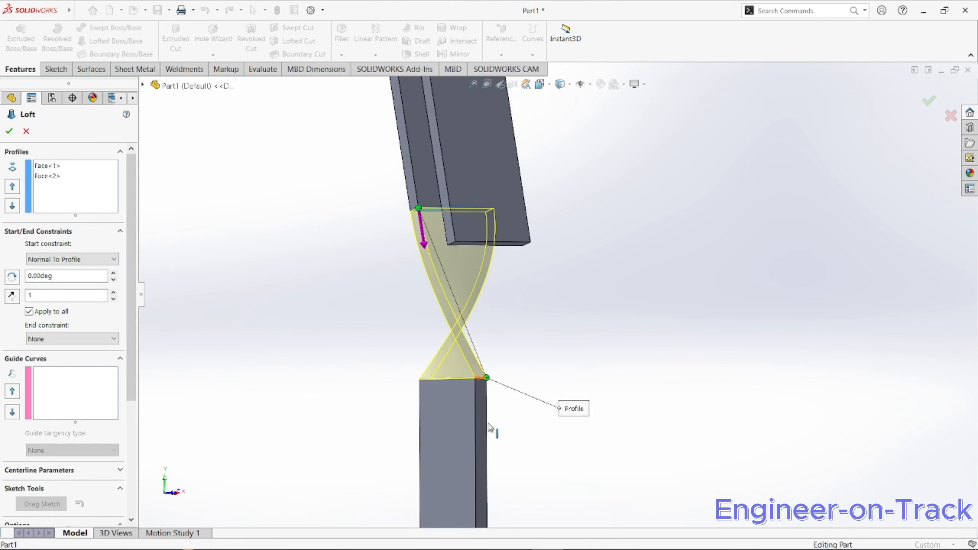
mouse_move(489, 427)
middle_mouse_down()
mouse_move(484, 361)
mouse_move(421, 374)
mouse_move(476, 226)
mouse_move(529, 217)
mouse_move(533, 195)
mouse_move(447, 256)
mouse_move(581, 259)
mouse_move(467, 270)
mouse_move(480, 273)
mouse_move(377, 311)
mouse_move(511, 302)
mouse_move(497, 261)
mouse_move(546, 265)
mouse_move(605, 374)
middle_mouse_up()
left_click_drag(628, 368, 516, 358)
scroll(489, 361, "up", 5)
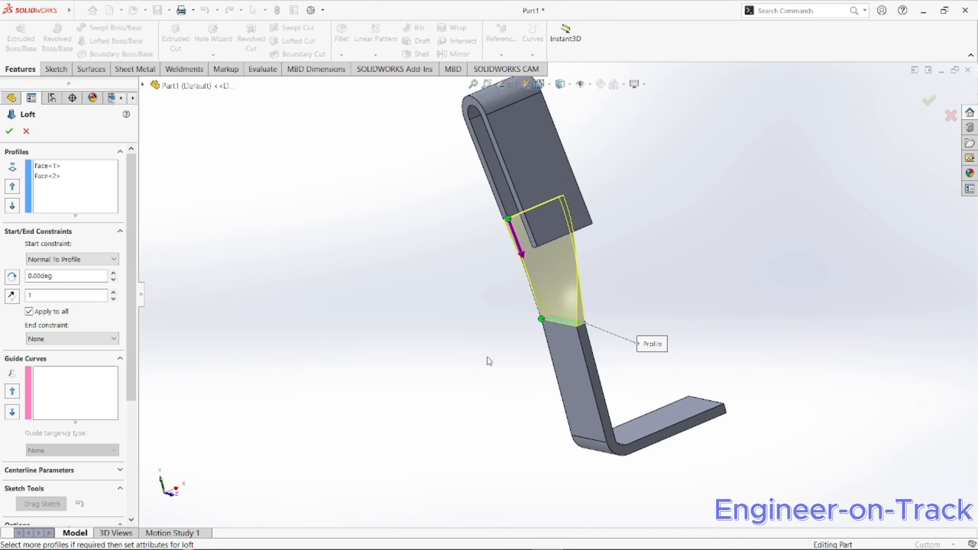
middle_click_drag(488, 360, 584, 104)
scroll(512, 286, "up", 3)
left_click(539, 84)
left_click(459, 344)
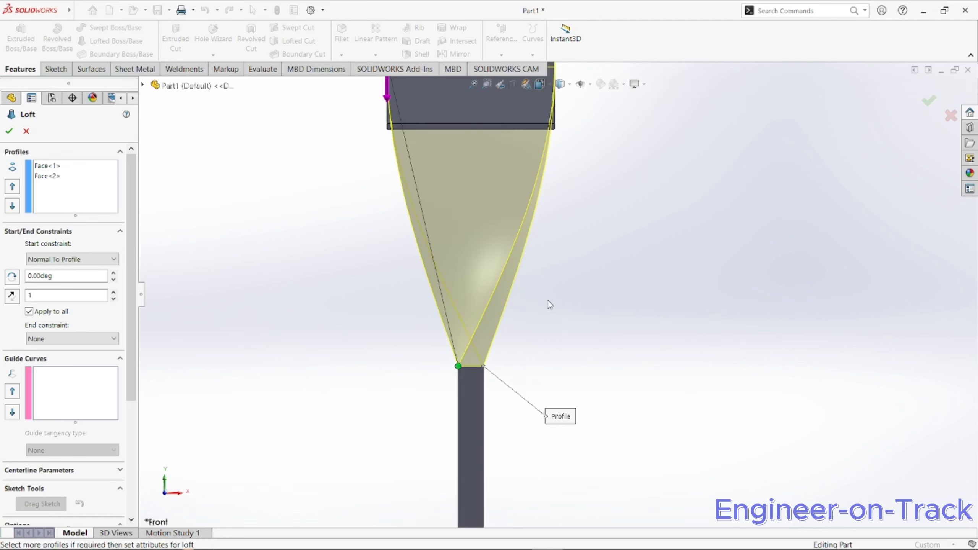
Accept the loft joining the hook to the bracket's upright leg
middle_click_drag(539, 281, 17, 146)
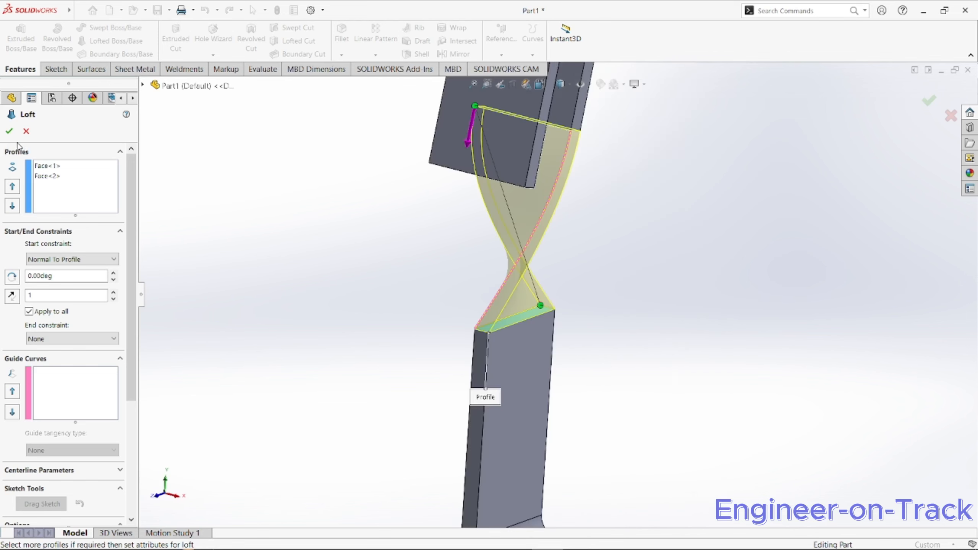
middle_click_drag(626, 295, 471, 205)
scroll(563, 298, "up", 4)
middle_click_drag(618, 342, 731, 339)
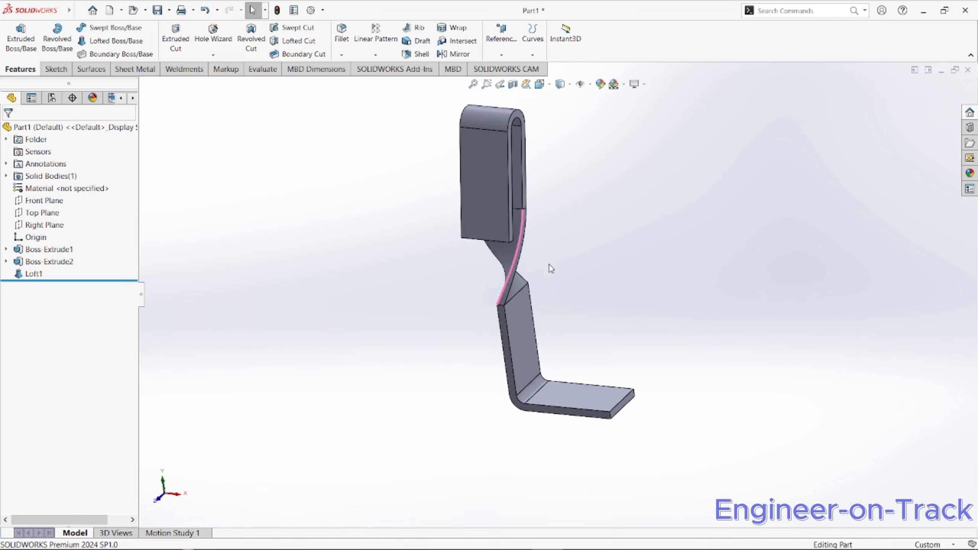
Inspect the finished twisted loft and its transitions into the hook and the upright leg
middle_click_drag(581, 239, 507, 272)
scroll(577, 285, "down", 6)
middle_click_drag(578, 284, 477, 316)
scroll(473, 273, "up", 2)
middle_click_drag(473, 273, 435, 247)
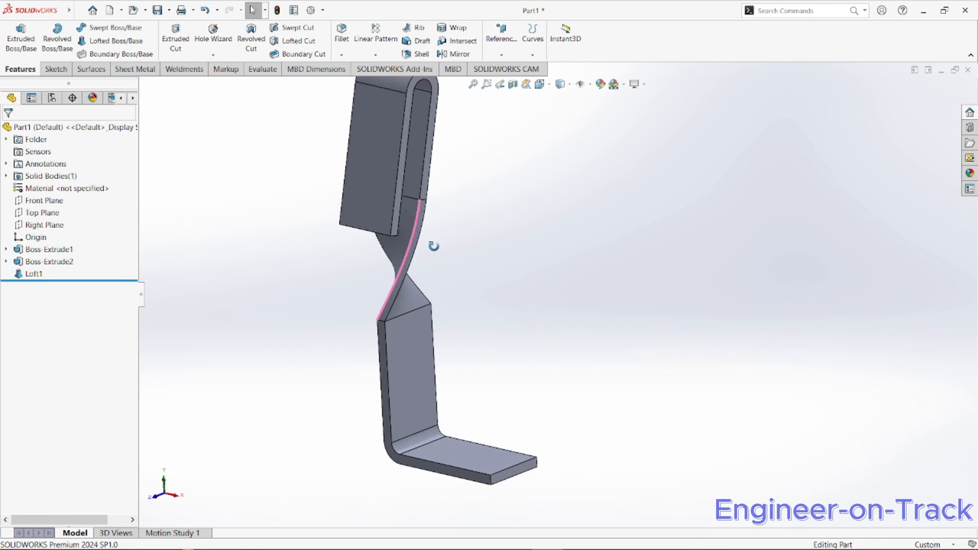
scroll(435, 247, "up", 4)
middle_click_drag(437, 191, 491, 308)
scroll(507, 322, "down", 3)
scroll(464, 278, "down", 4)
Edit the twisted loft and set its end constraint to Normal To Profile
right_click(31, 274)
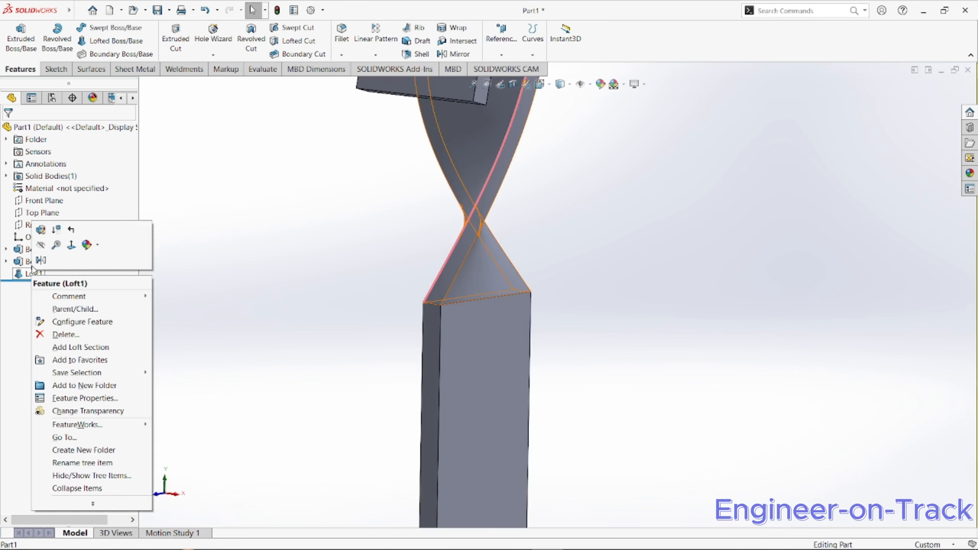
left_click(42, 231)
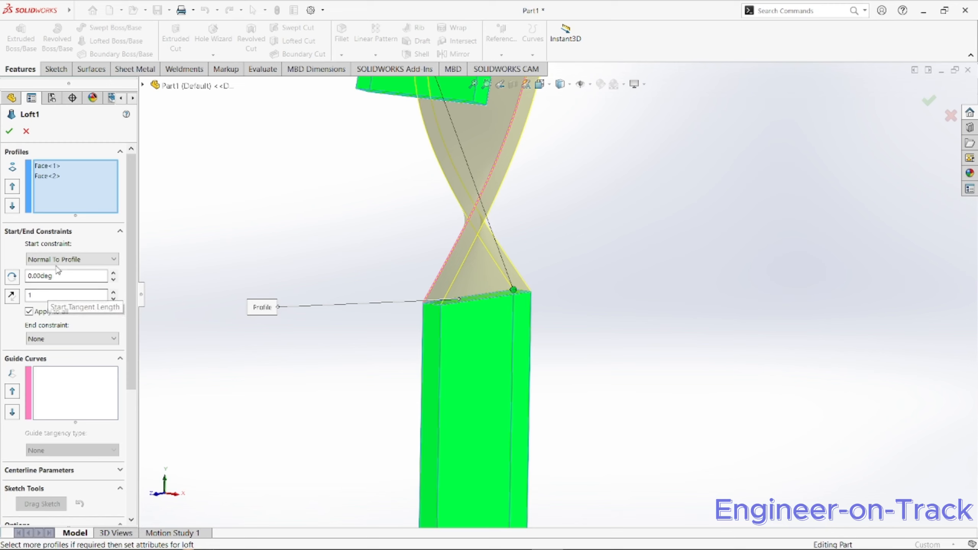
left_click(43, 339)
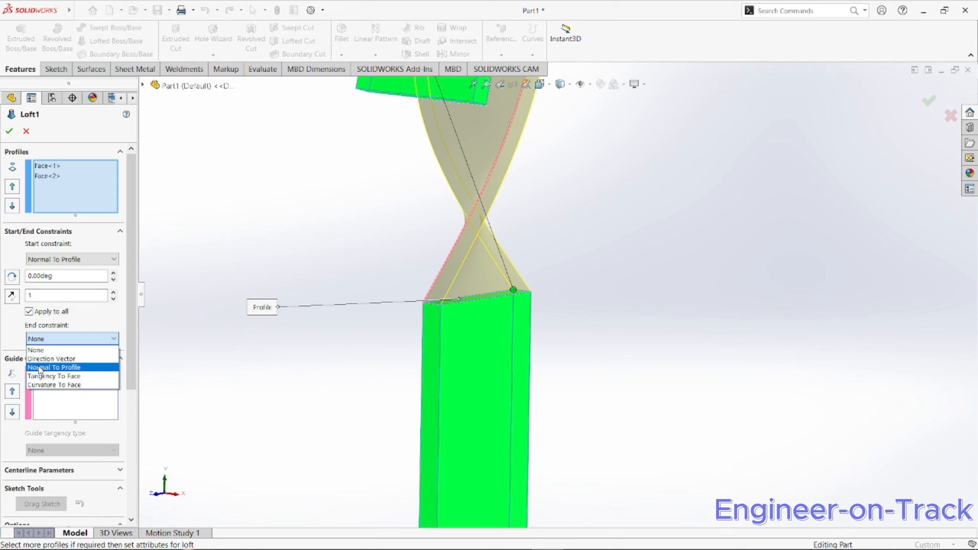
left_click(40, 367)
middle_click_drag(460, 323, 378, 147)
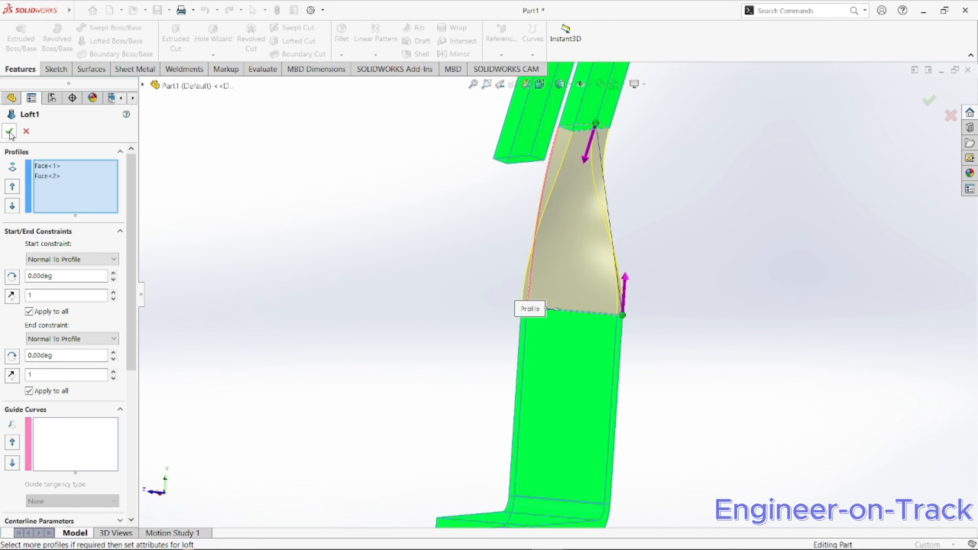
left_click(9, 131)
Mirror the complete solid body of bracket, twisted loft and hook about the Right Plane
scroll(715, 245, "up", 3)
mouse_move(715, 245)
middle_mouse_down()
mouse_move(821, 187)
mouse_move(725, 261)
middle_mouse_up()
left_click(727, 265)
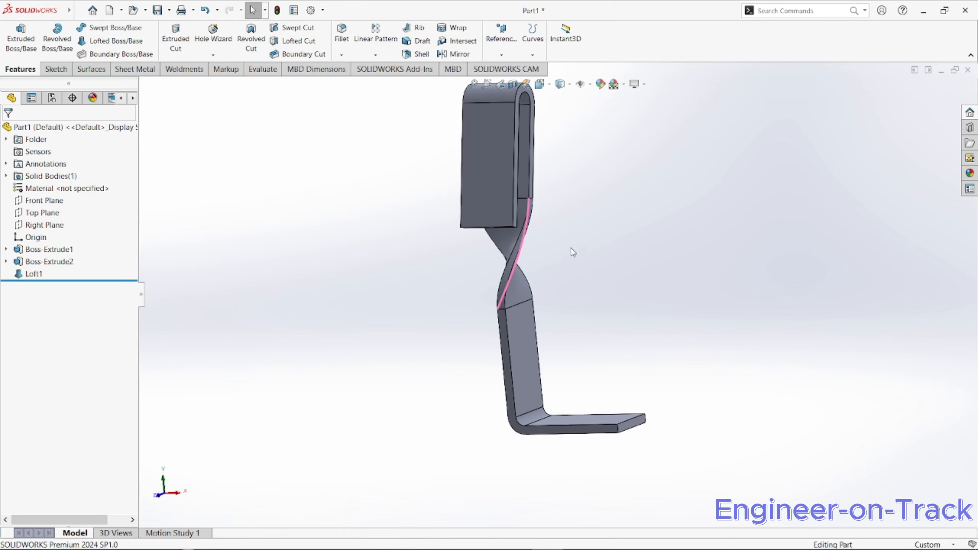
middle_click_drag(574, 254, 482, 292)
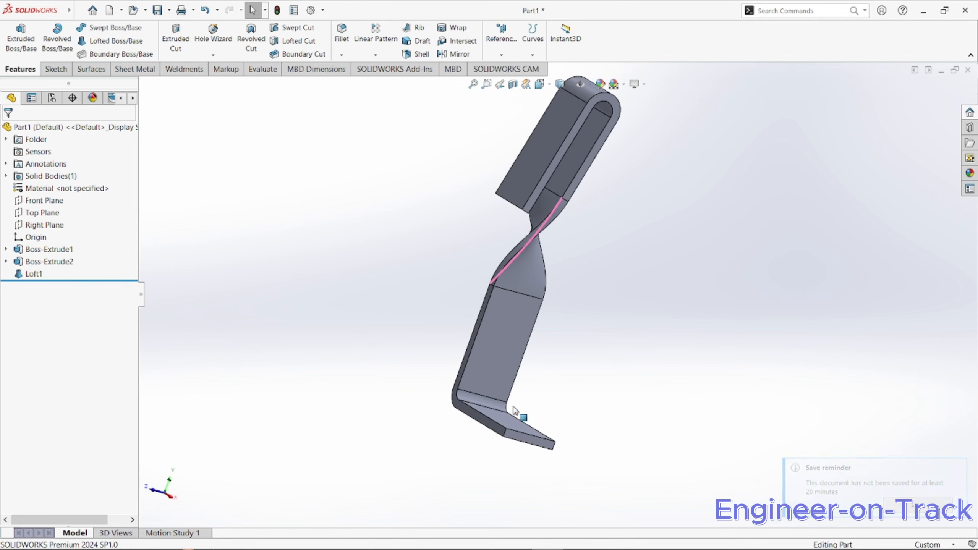
left_click(454, 53)
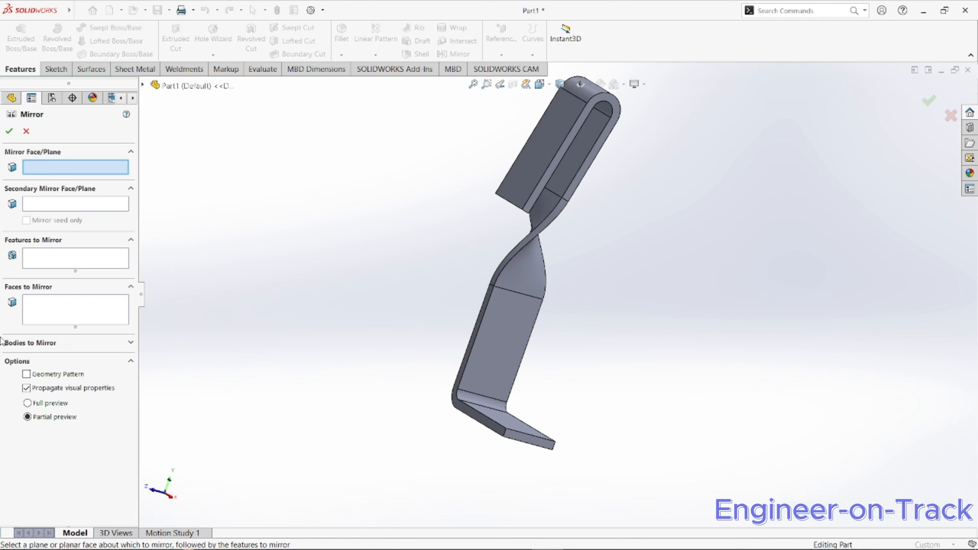
left_click(31, 342)
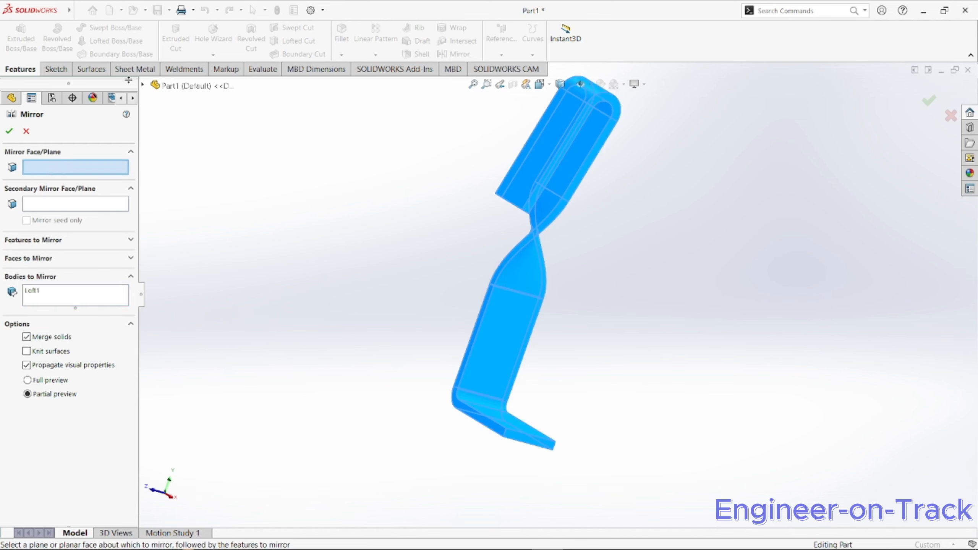
left_click(143, 85)
left_click(185, 184)
middle_click_drag(359, 291, 432, 289)
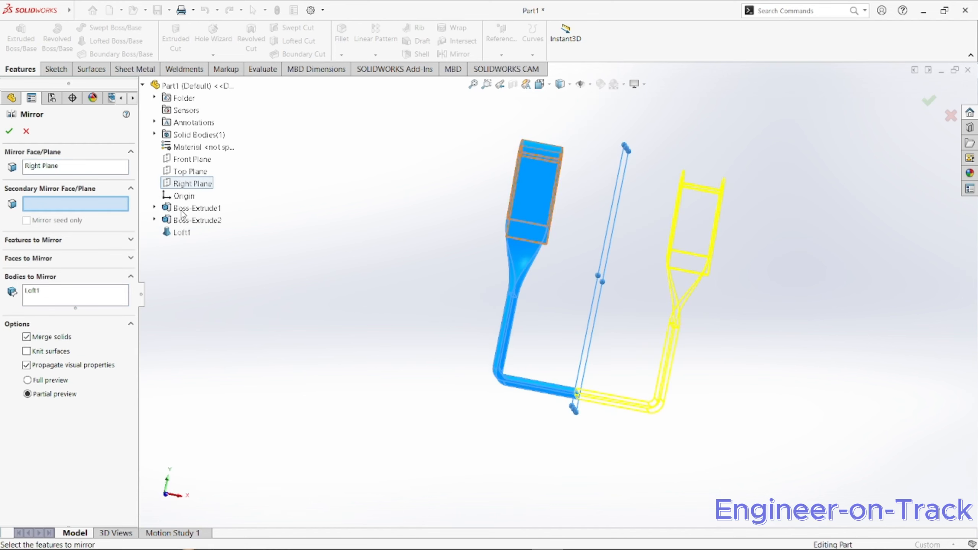
left_click(10, 133)
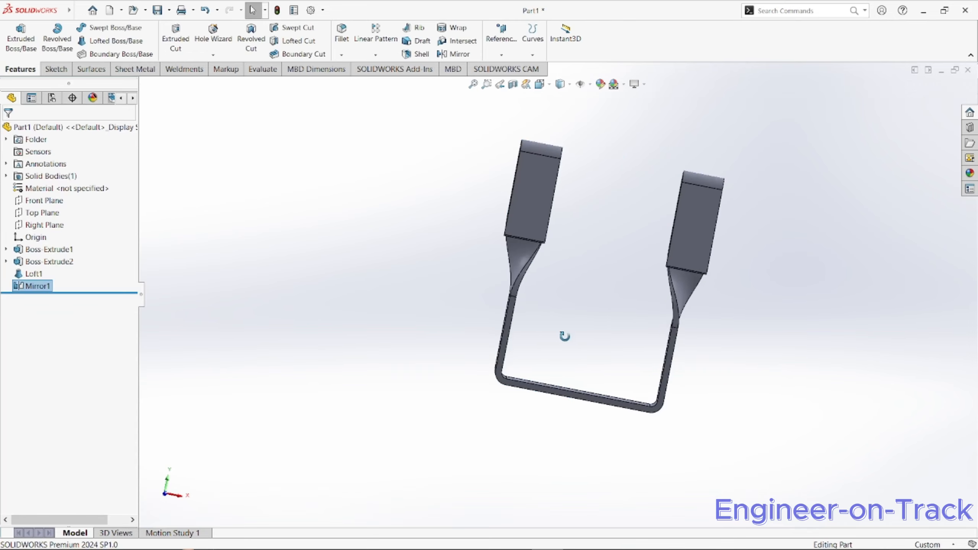
Examine the mirrored double-hook bracket from the front and from several angles, checking both twisted transitions
middle_click_drag(563, 335, 635, 227)
left_click(563, 84)
left_click(540, 84)
left_click(452, 368)
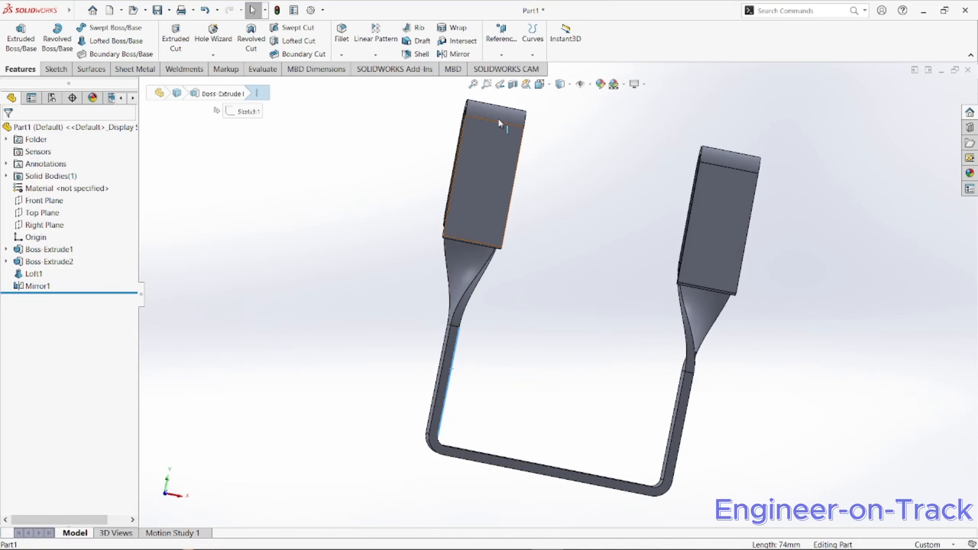
left_click(541, 84)
left_click(477, 306)
middle_click_drag(476, 306, 576, 411)
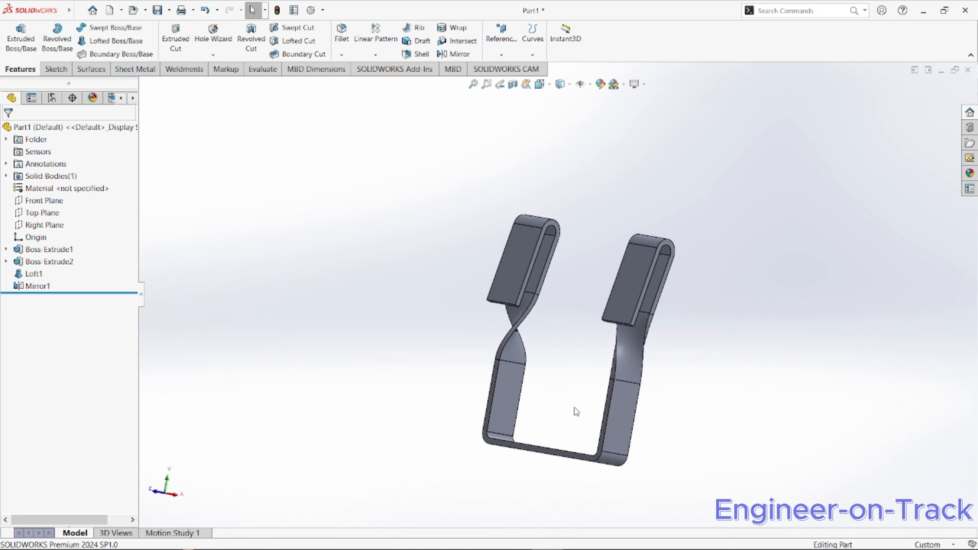
left_click(540, 85)
left_click(431, 338)
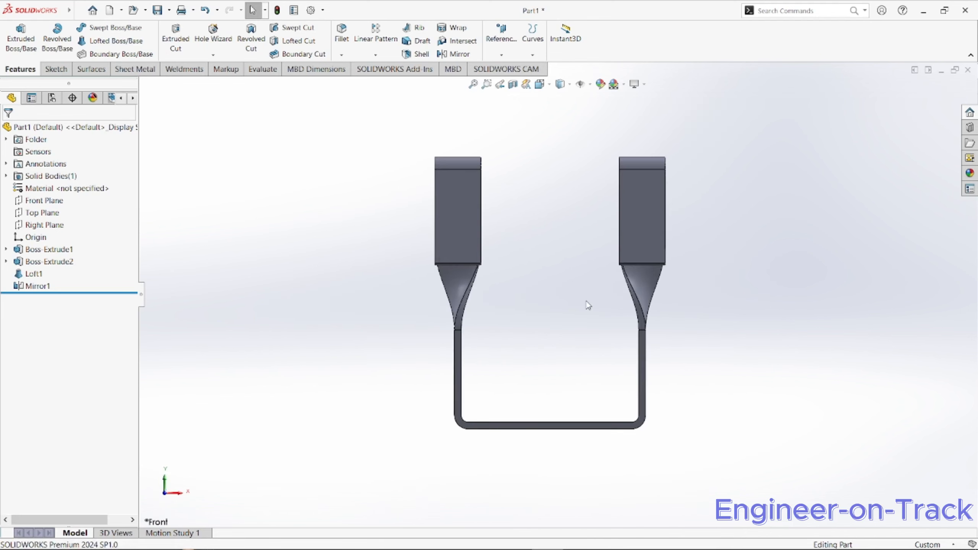
middle_click_drag(582, 163, 523, 294)
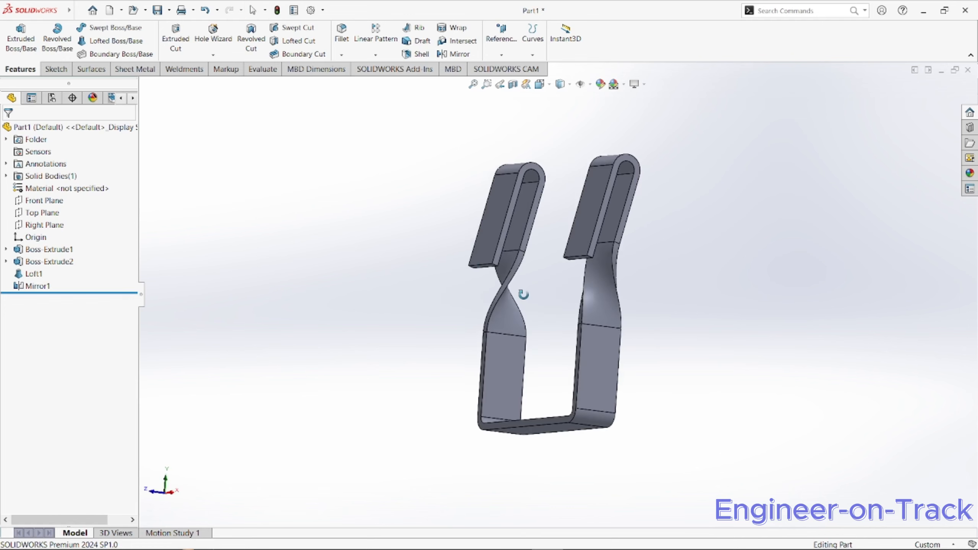
middle_click_drag(567, 251, 443, 162)
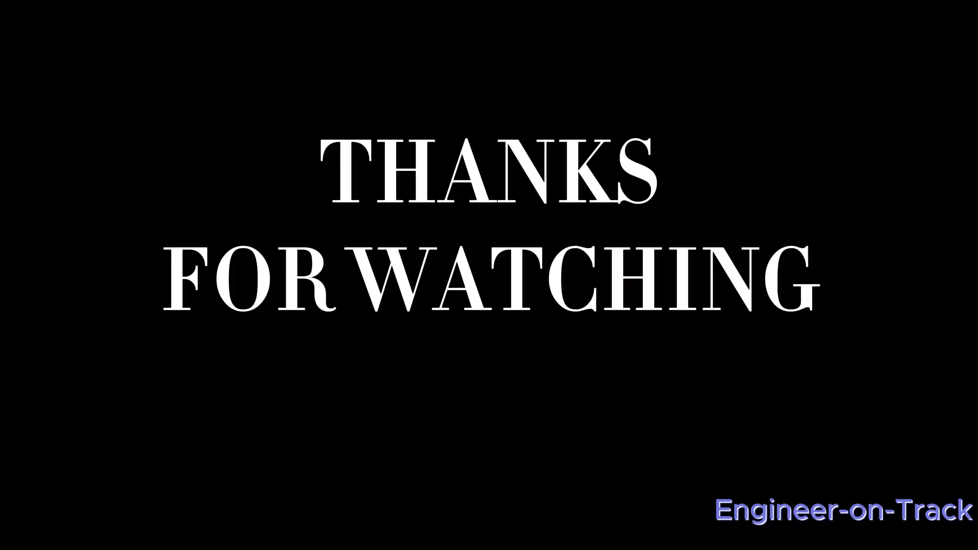